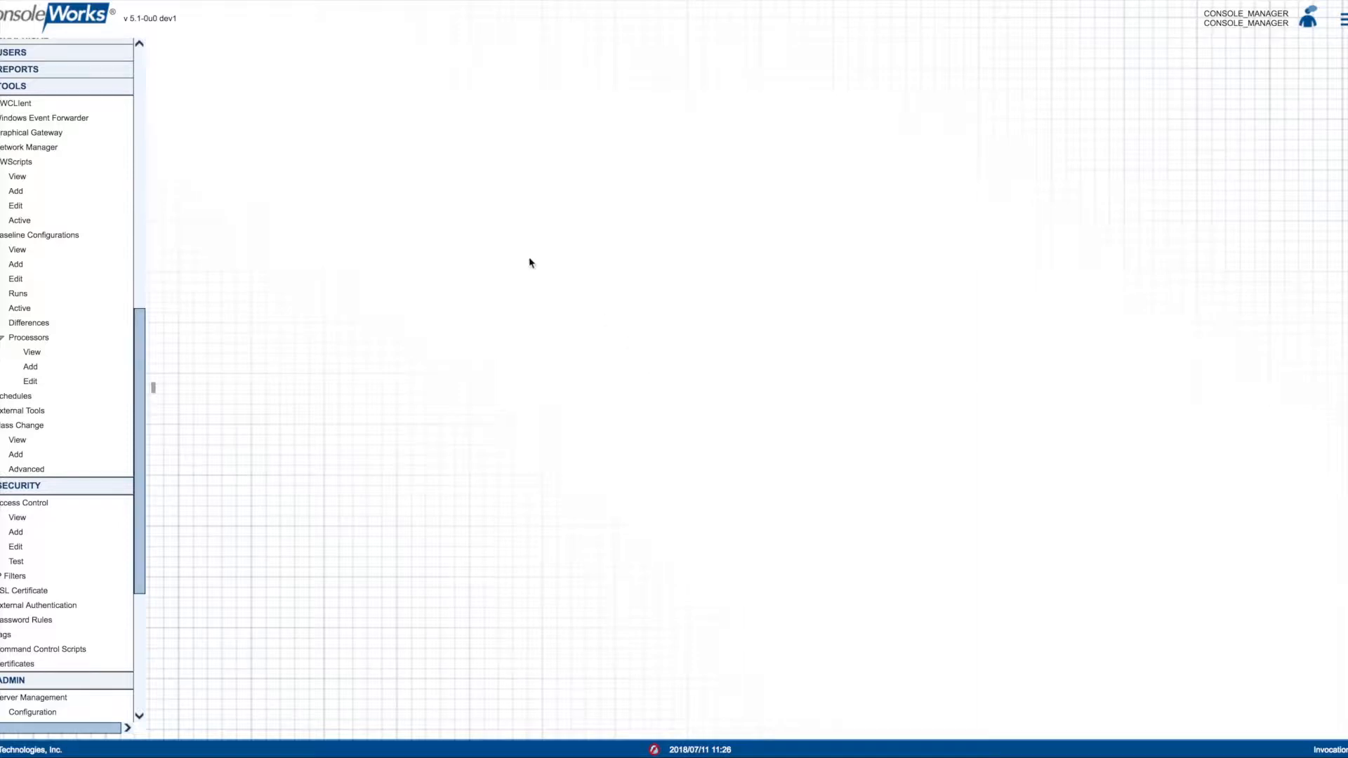
Open the list of devices and maximize its window.
left_click(137, 119)
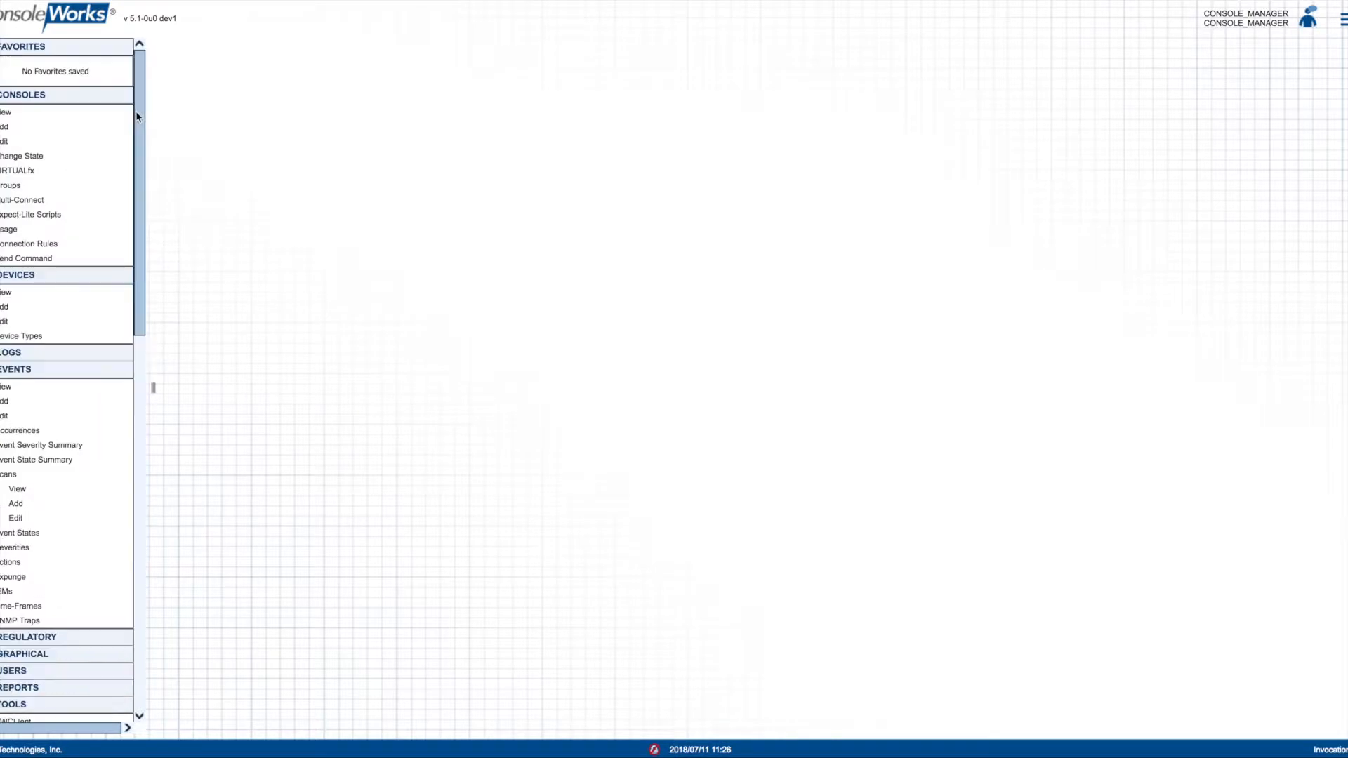
left_click(7, 294)
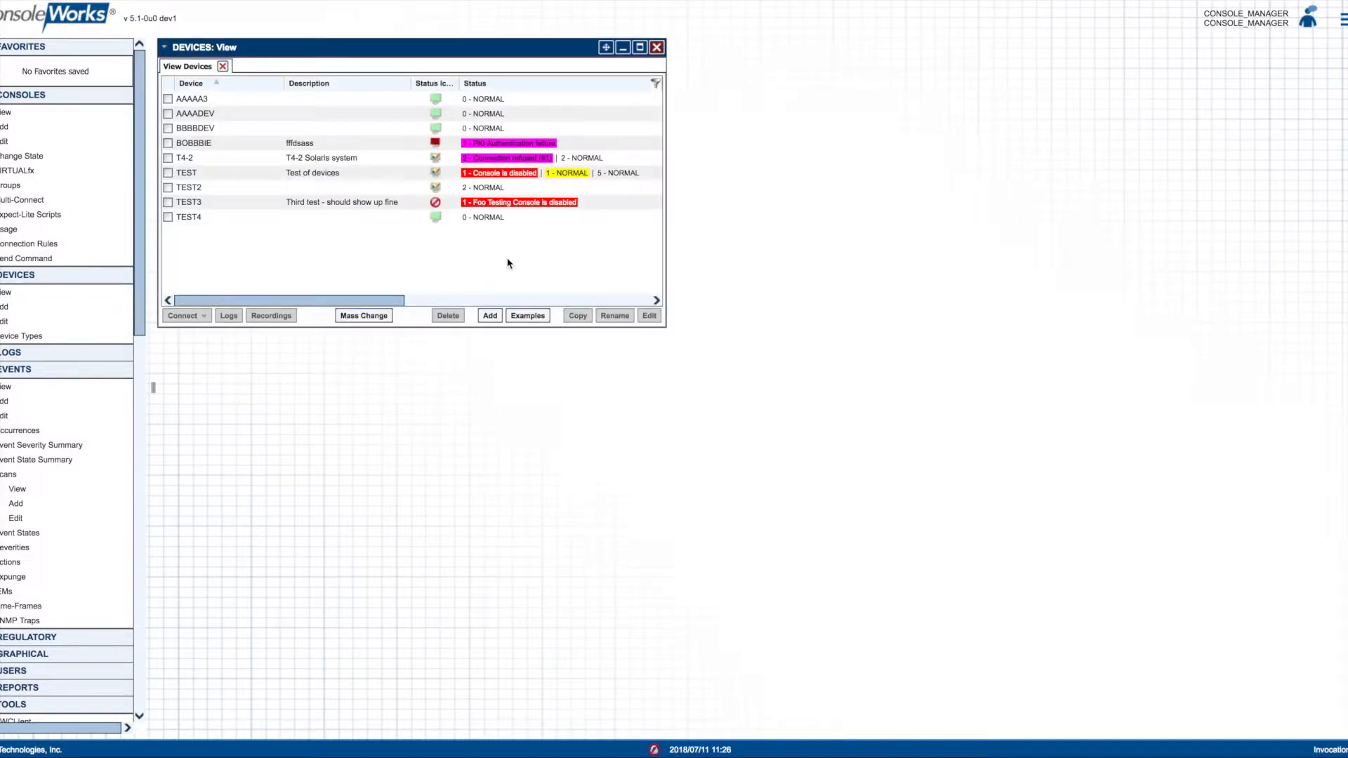
left_click(639, 48)
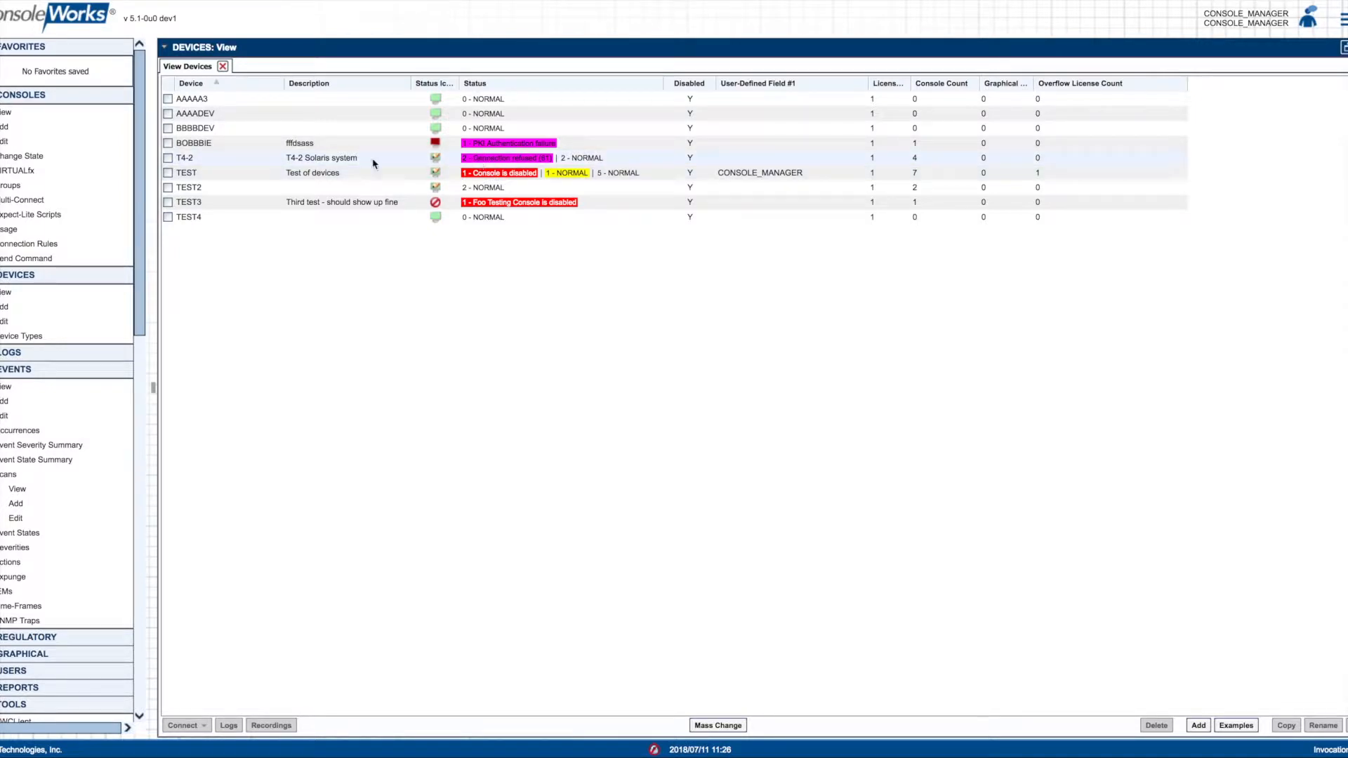
Select the T4-2 Solaris device and open its log data for July 11, 2018.
left_click(223, 160)
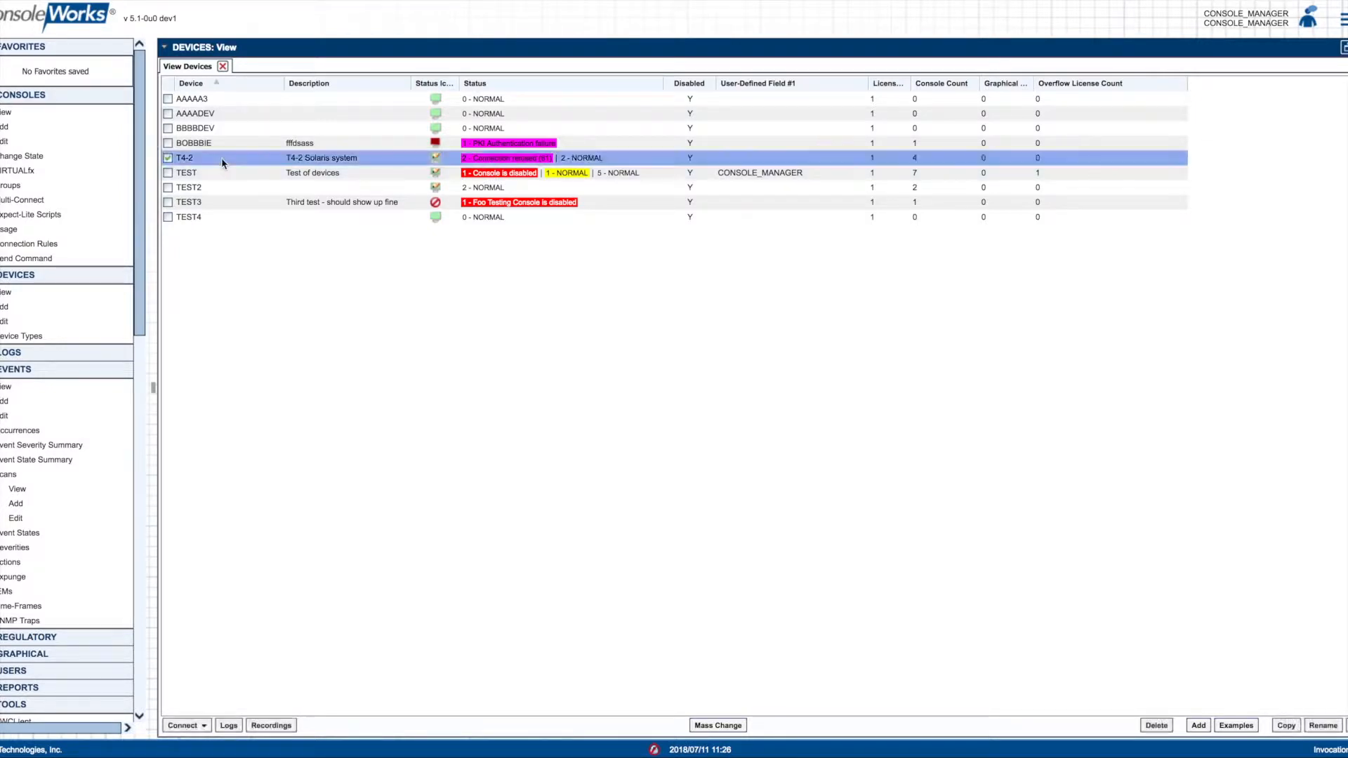
left_click(504, 160)
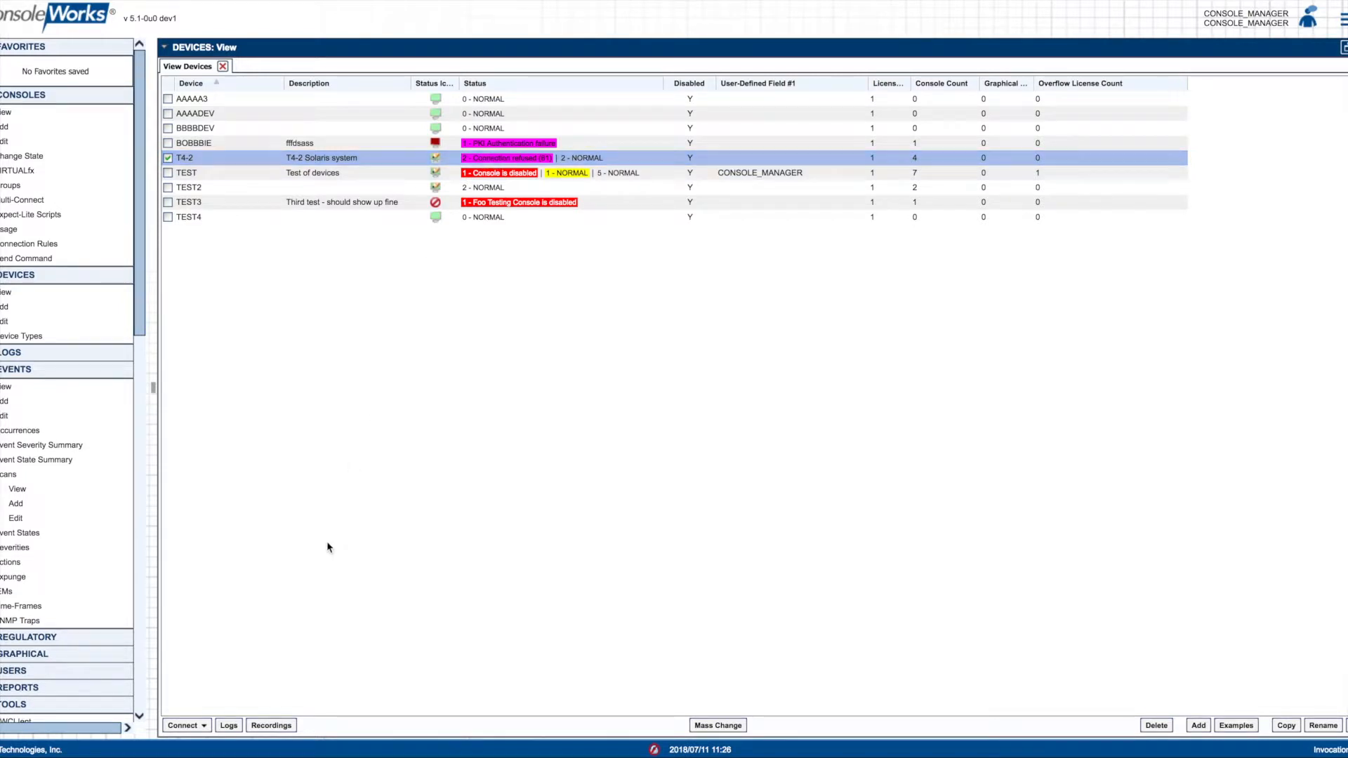
left_click(231, 730)
left_click(230, 730)
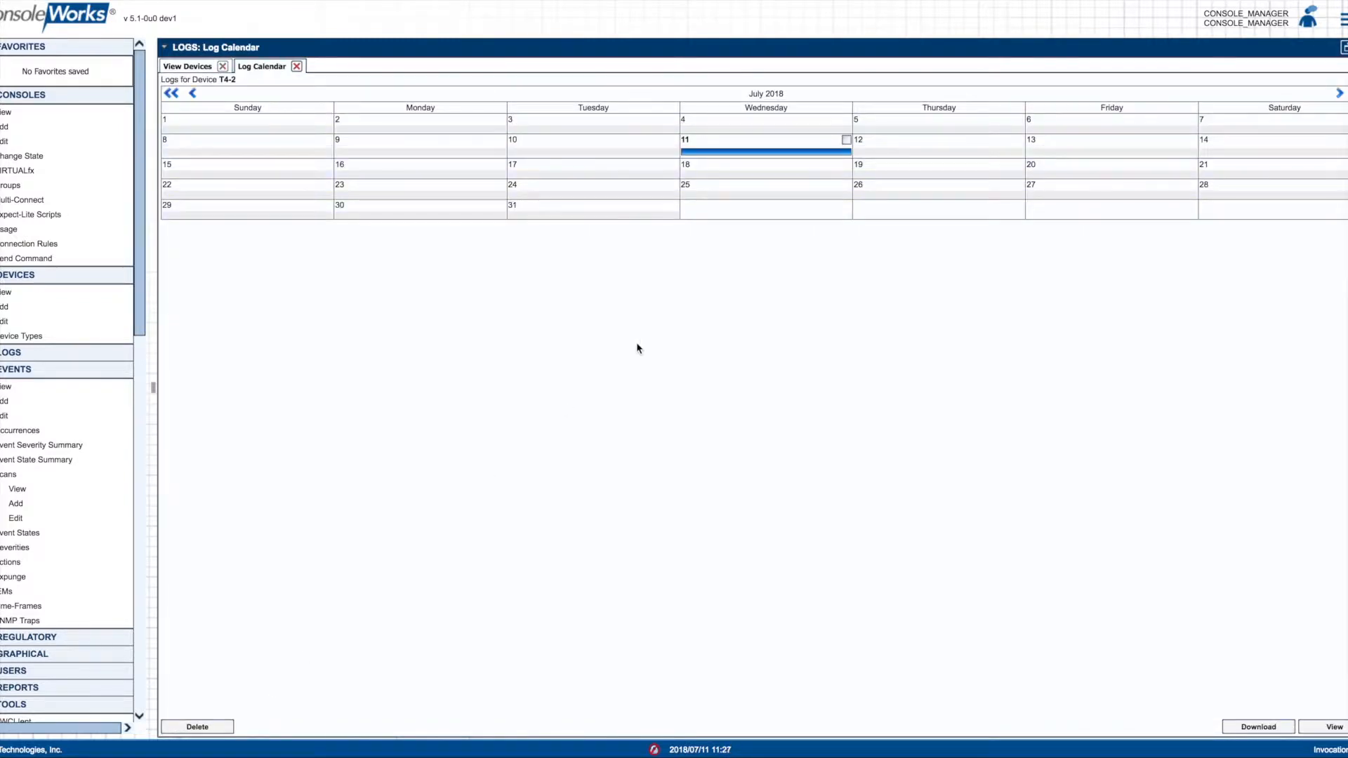
left_click(730, 155)
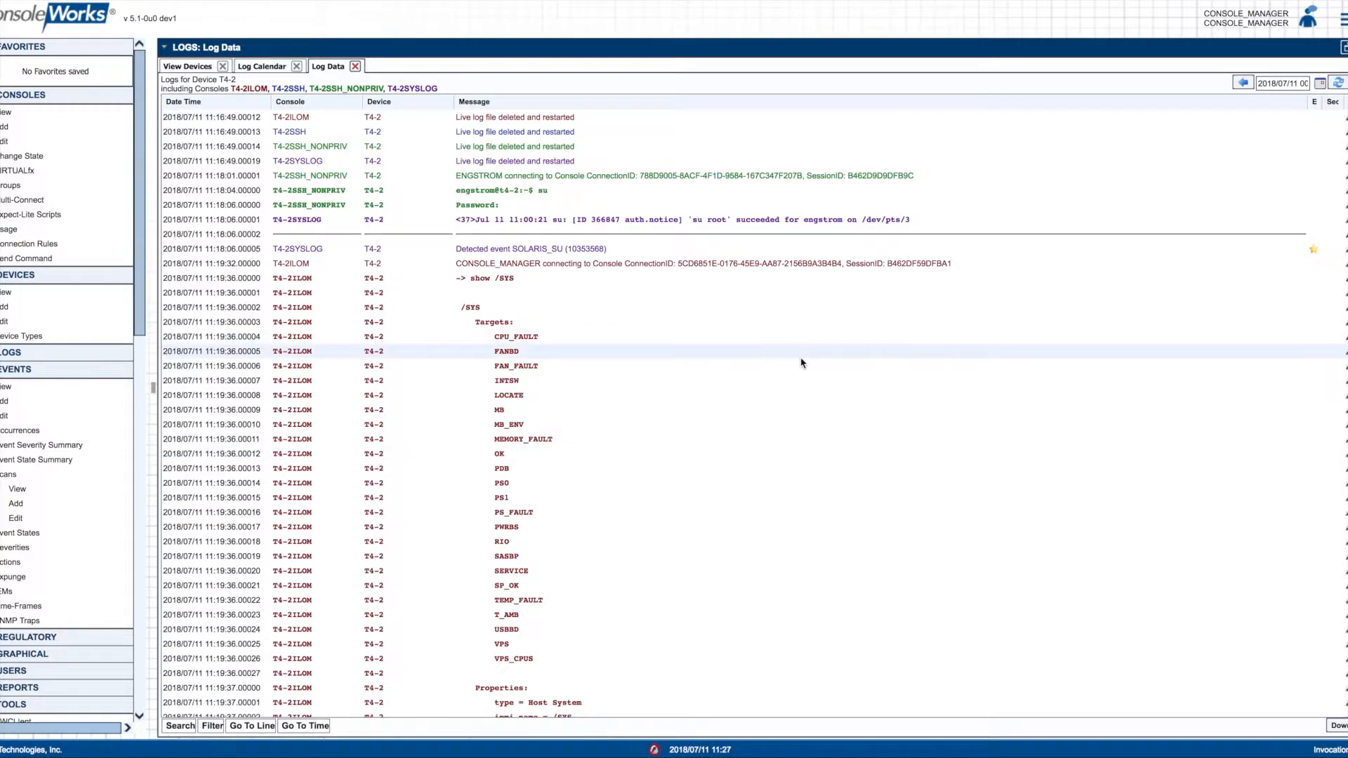
Examine the T4-2 log entries across its ILOM, SSH and syslog consoles, and close the log data and log calendar.
scroll(734, 413, "down", 14)
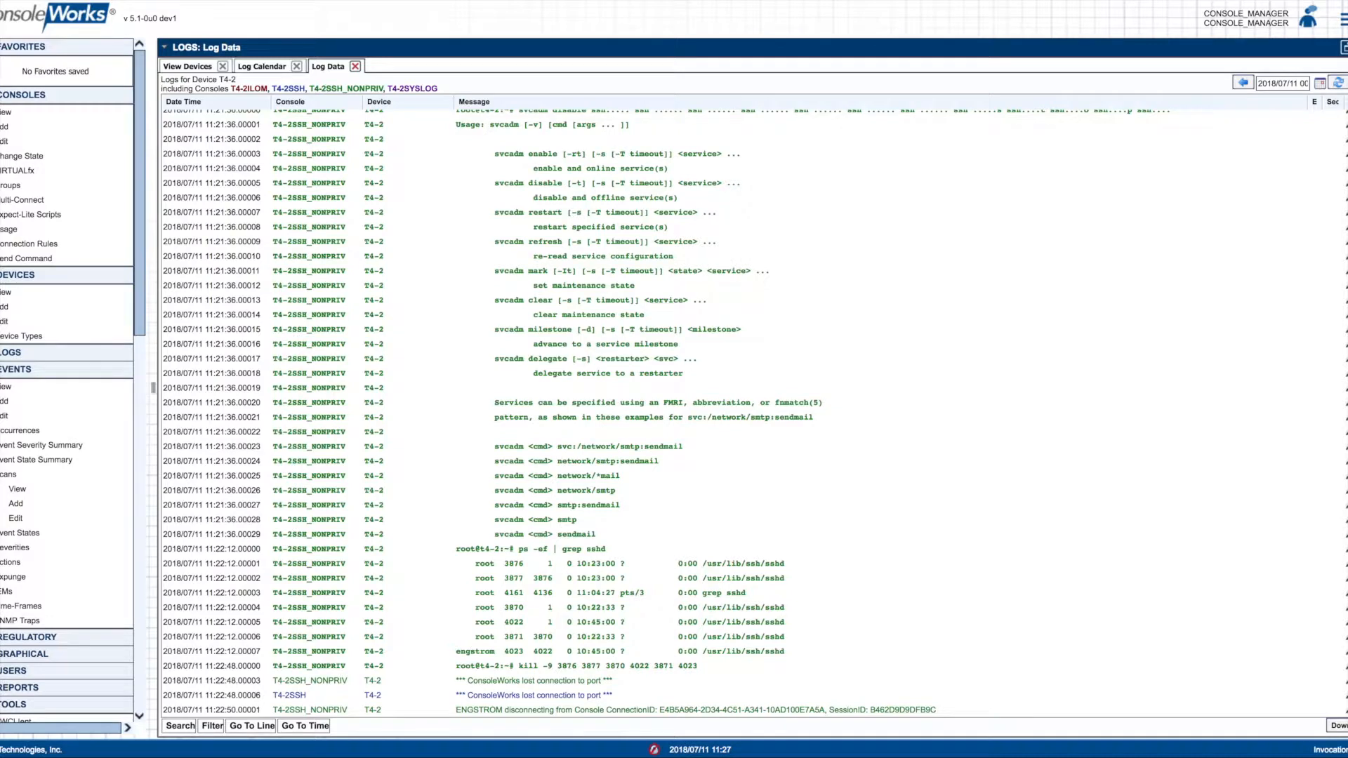
scroll(734, 412, "up", 4)
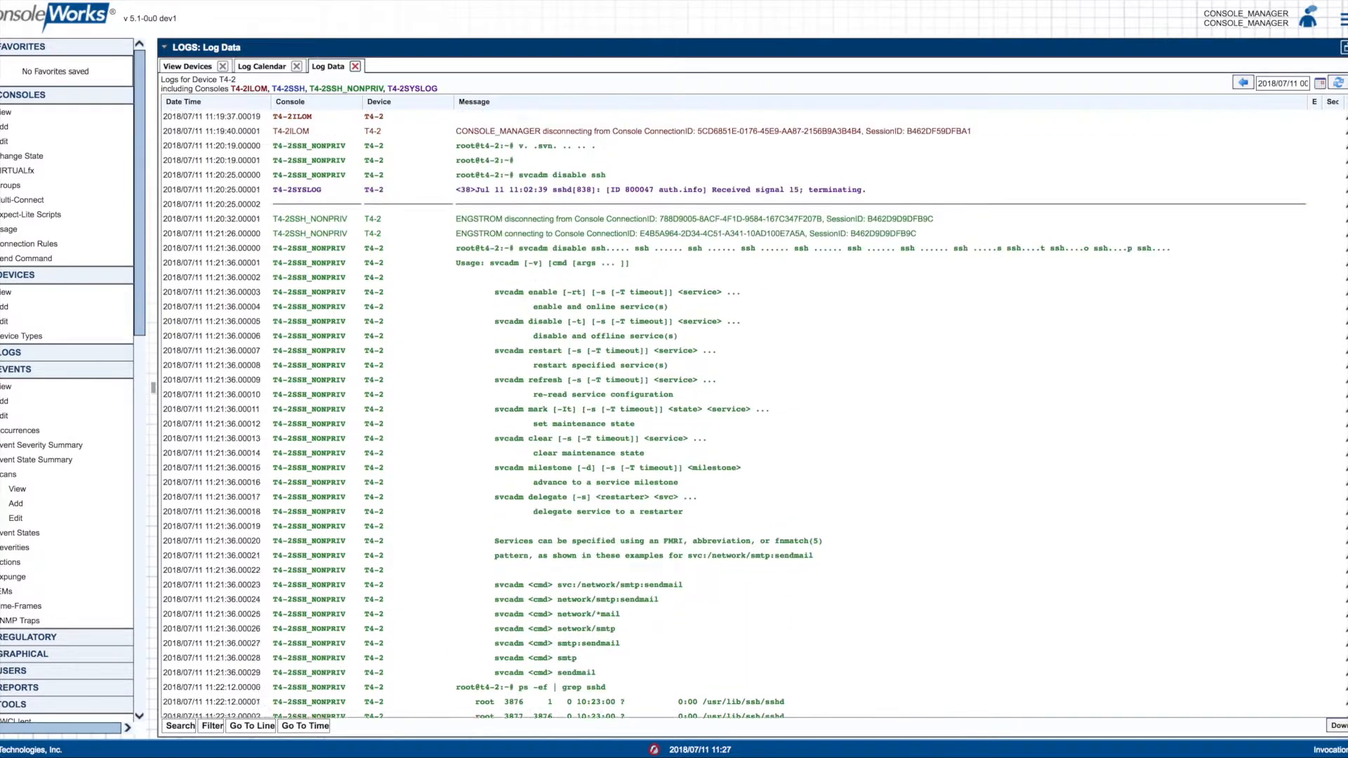
scroll(734, 412, "up", 1)
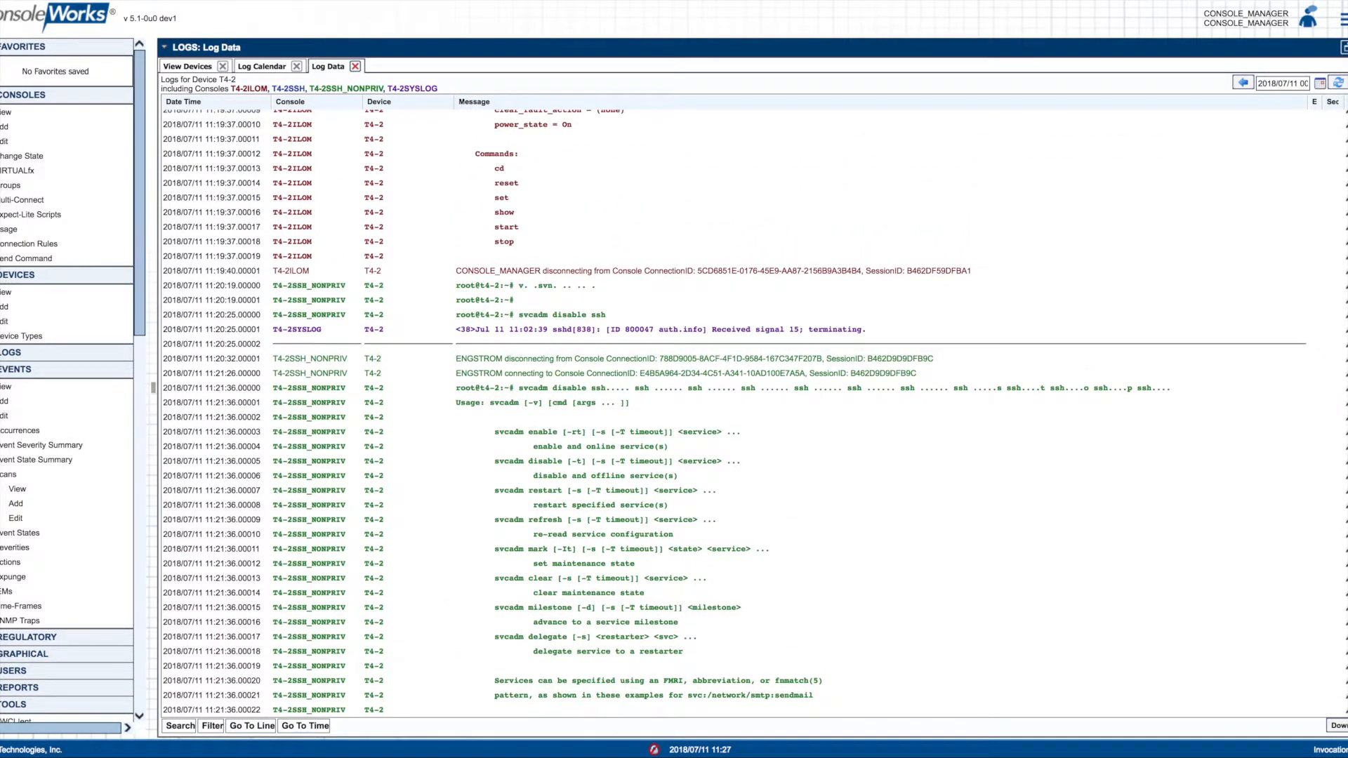
scroll(735, 413, "up", 2)
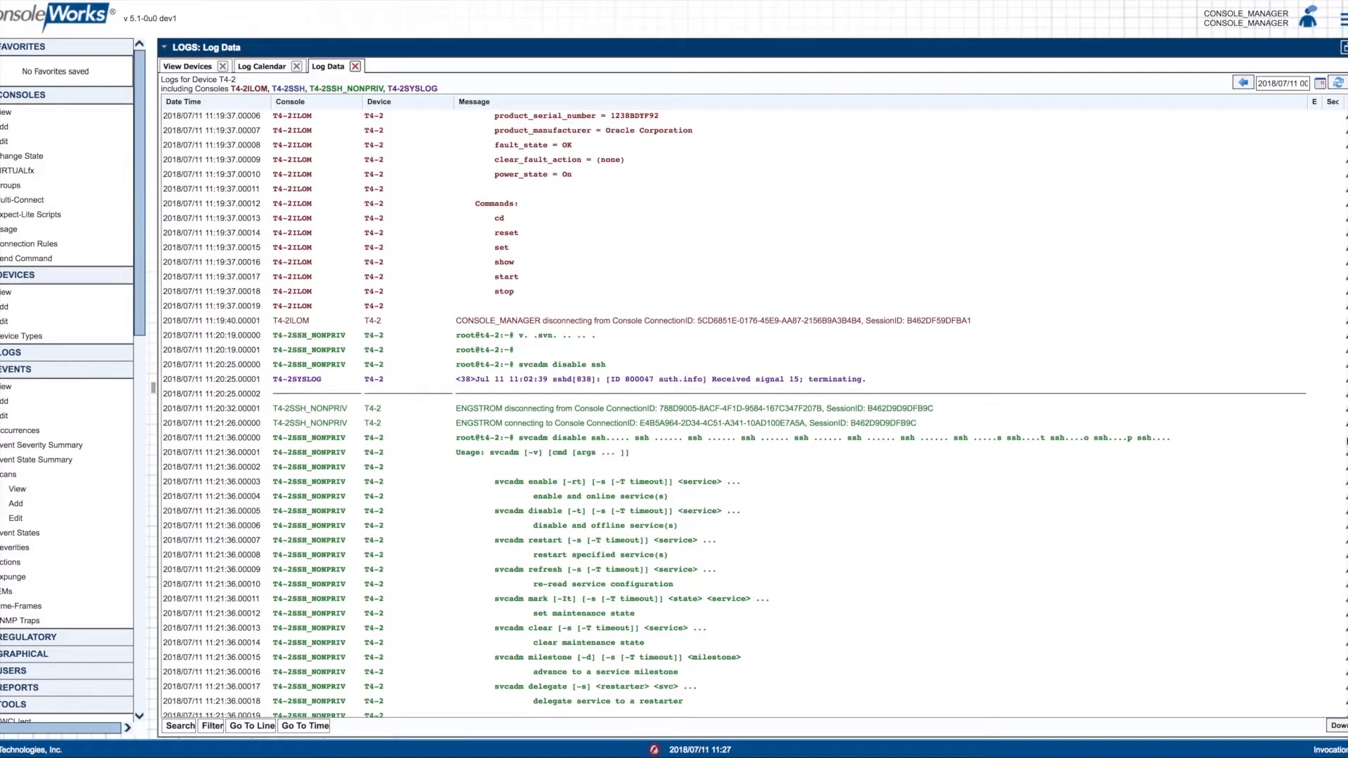
scroll(1343, 421, "up", 2)
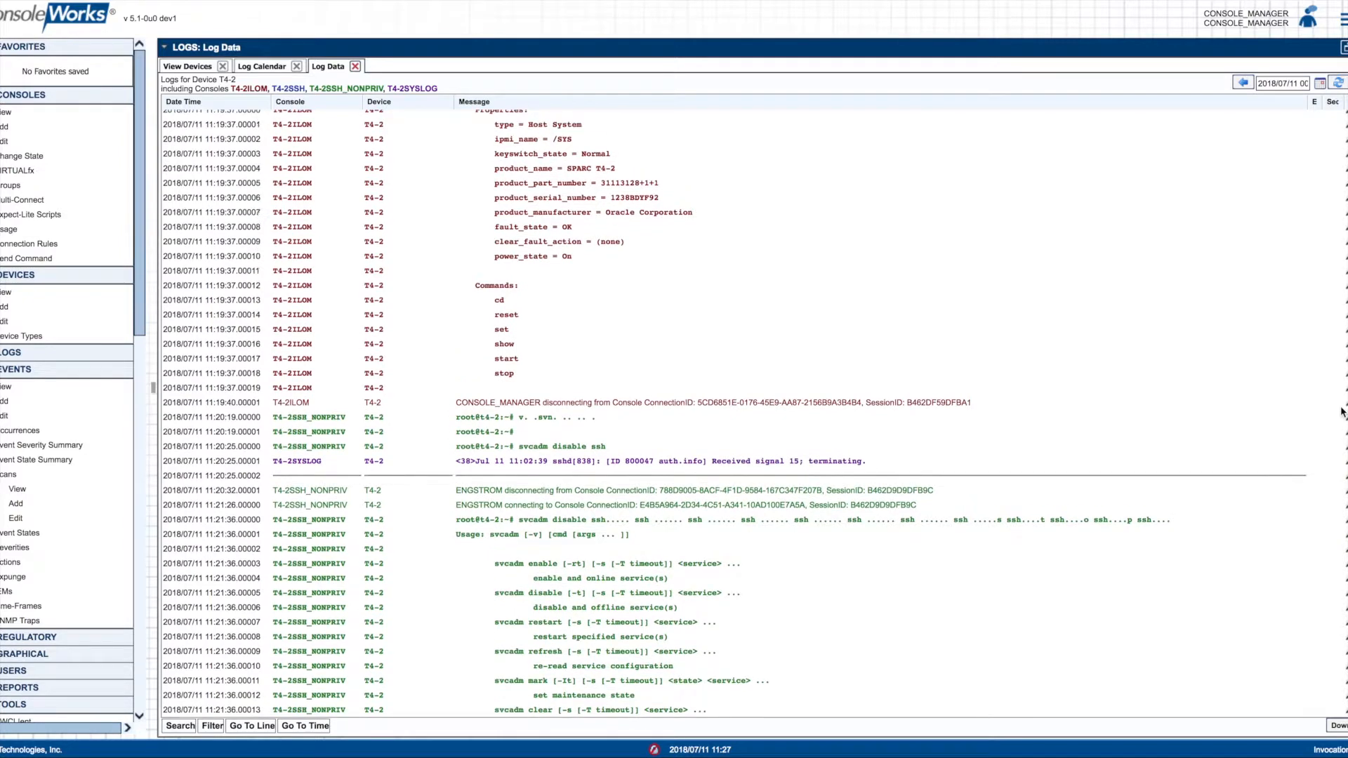
scroll(1342, 412, "up", 2)
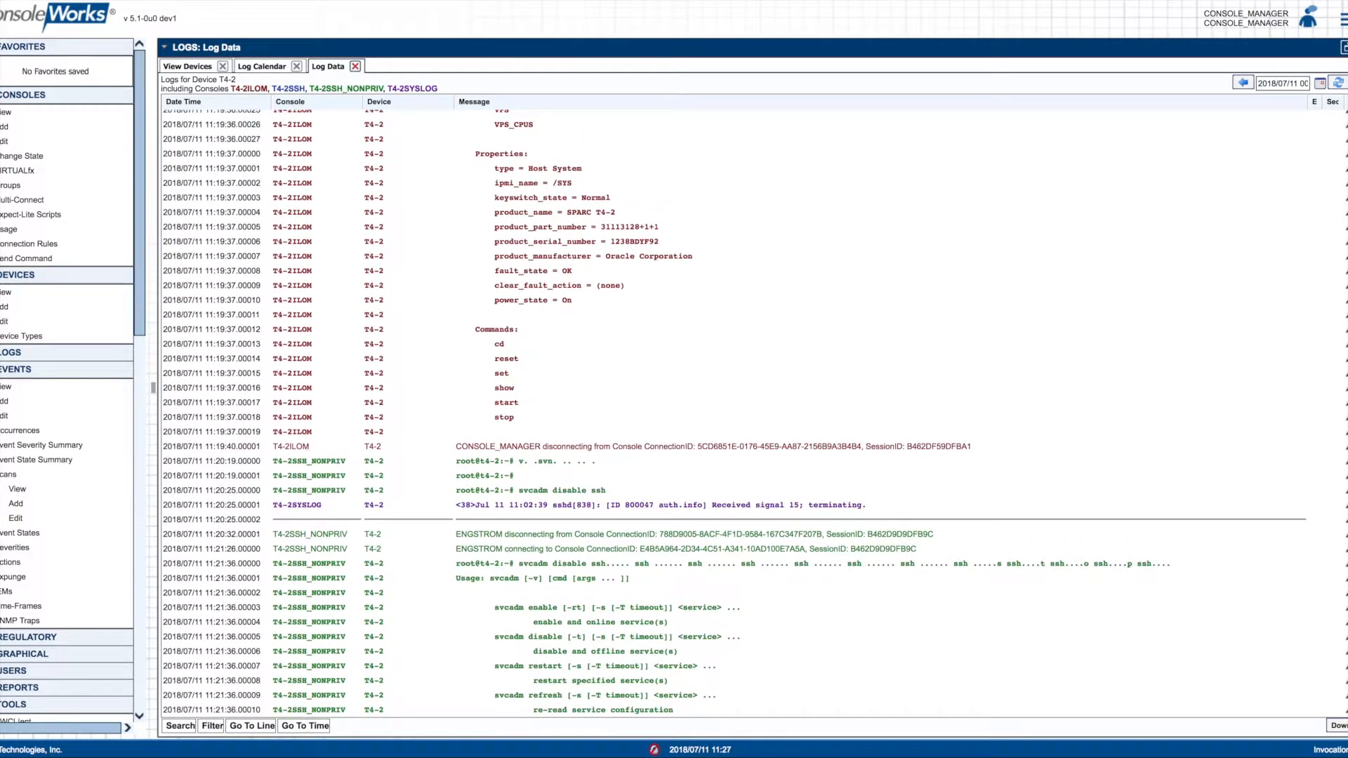
scroll(734, 413, "up", 15)
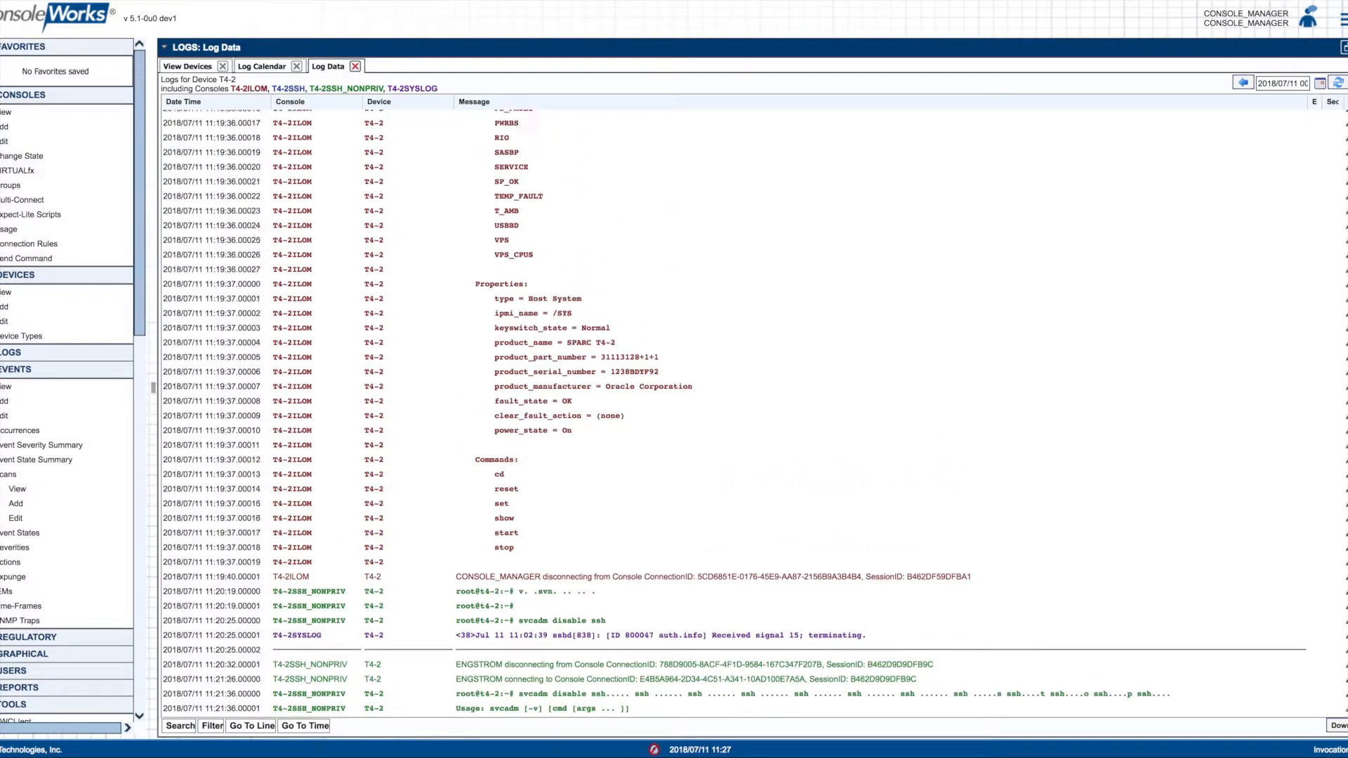
scroll(740, 414, "down", 1)
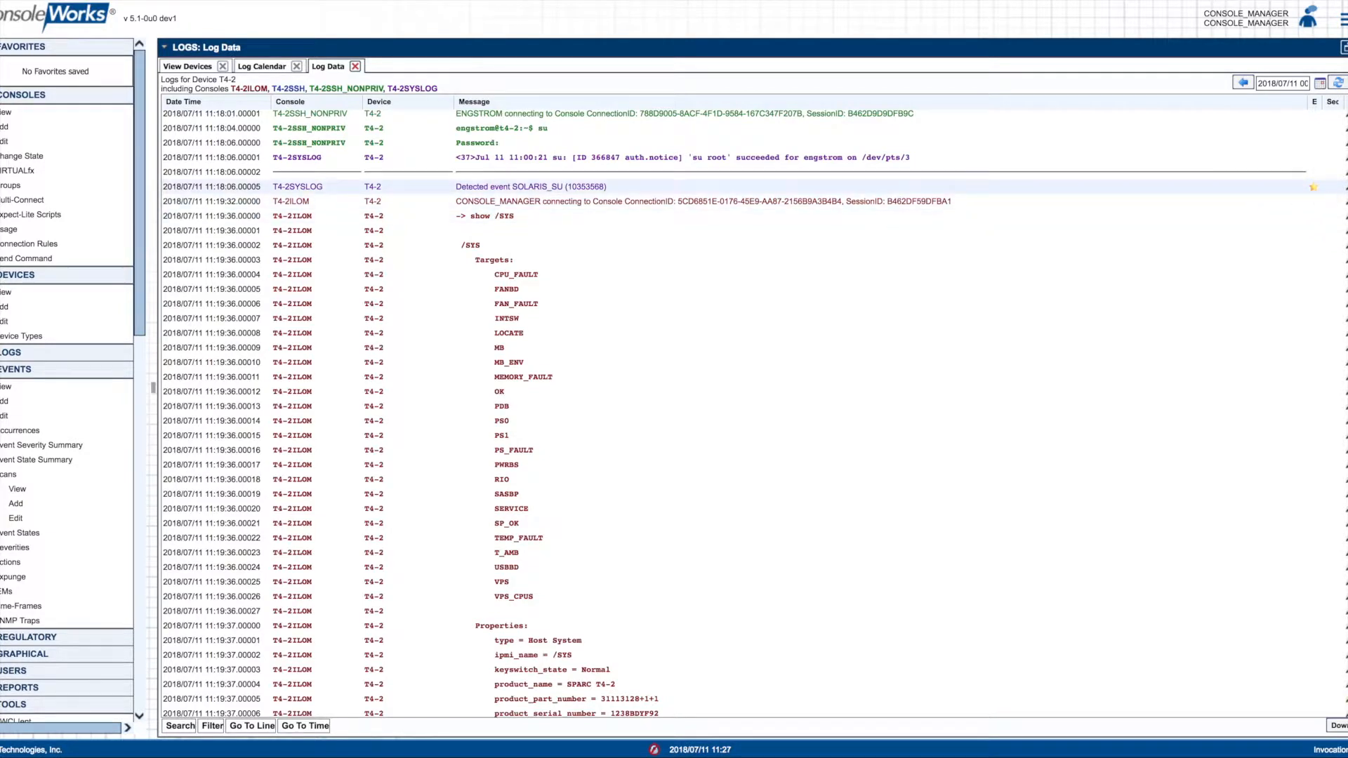
scroll(751, 414, "down", 3)
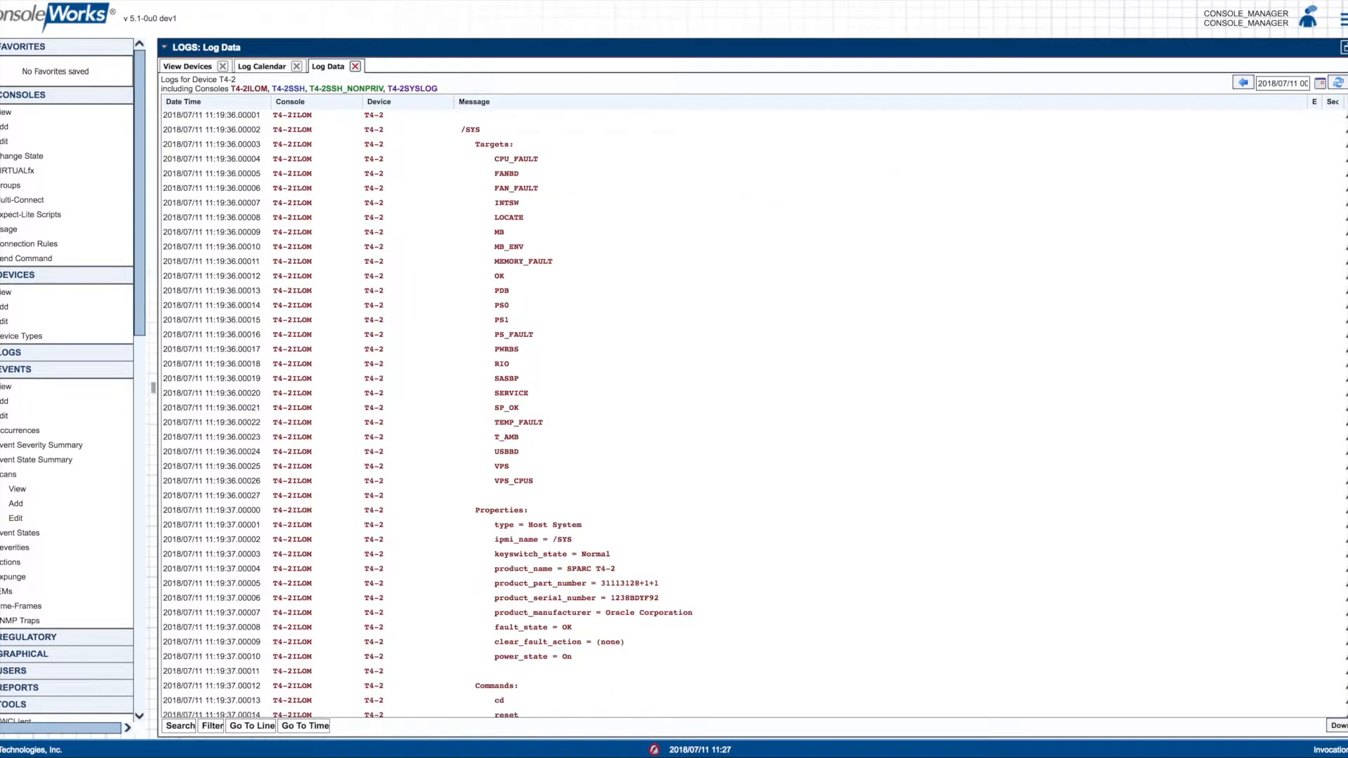
scroll(735, 415, "down", 10)
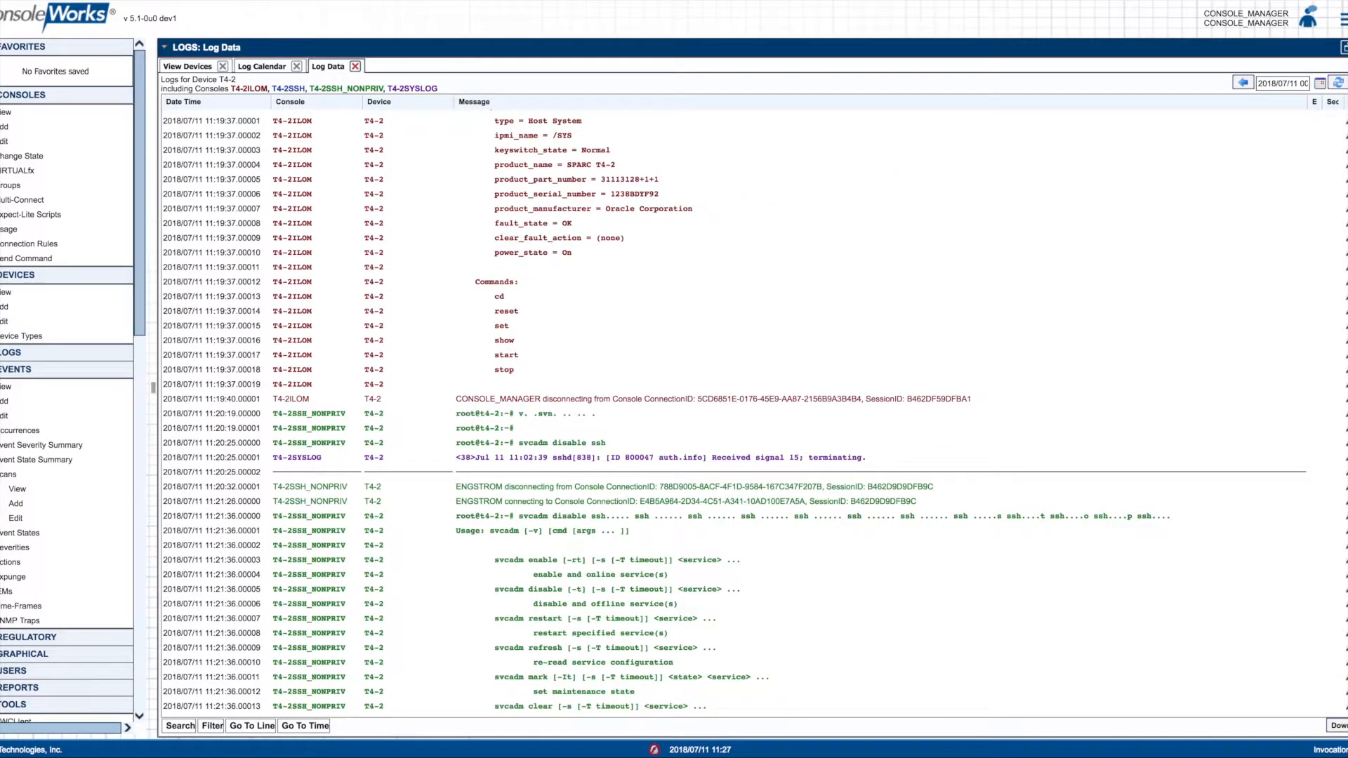
scroll(735, 414, "down", 2)
scroll(735, 414, "down", 1)
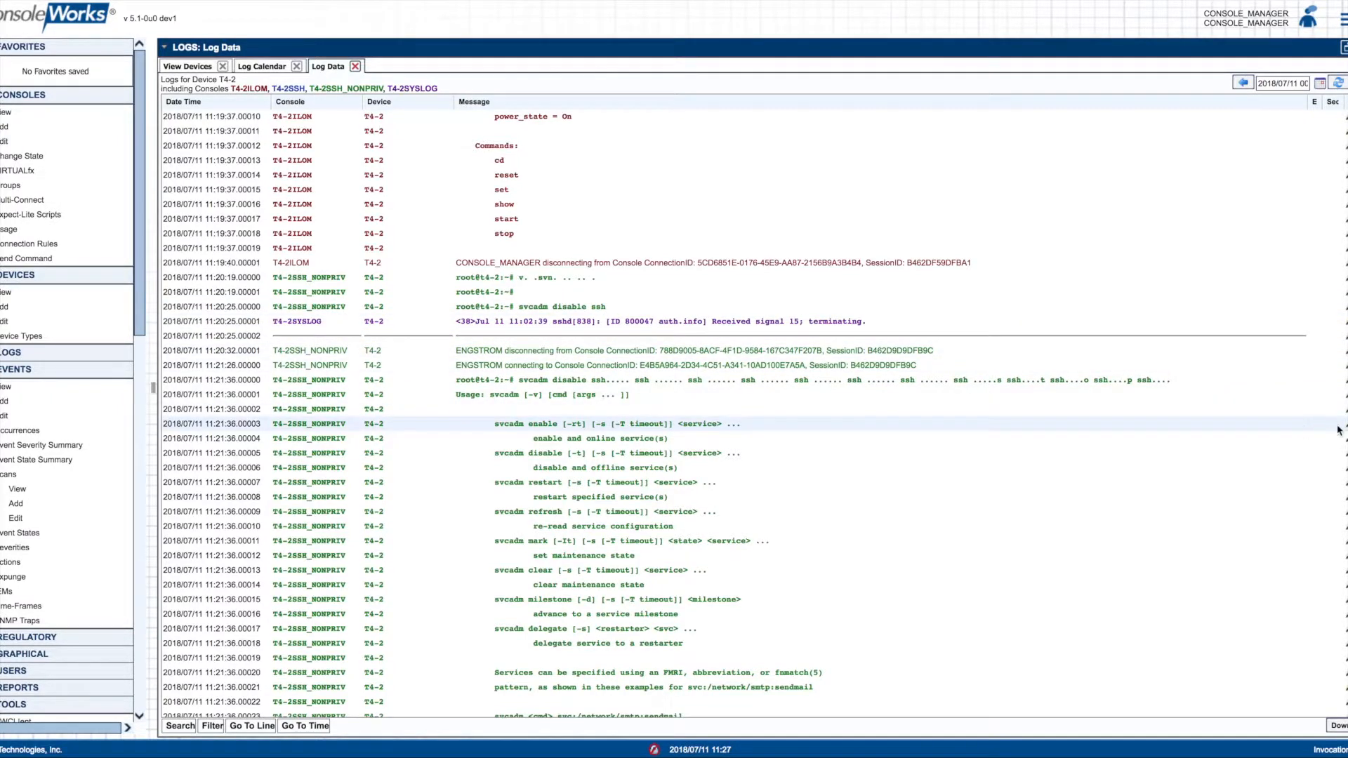
scroll(1336, 166, "up", 10)
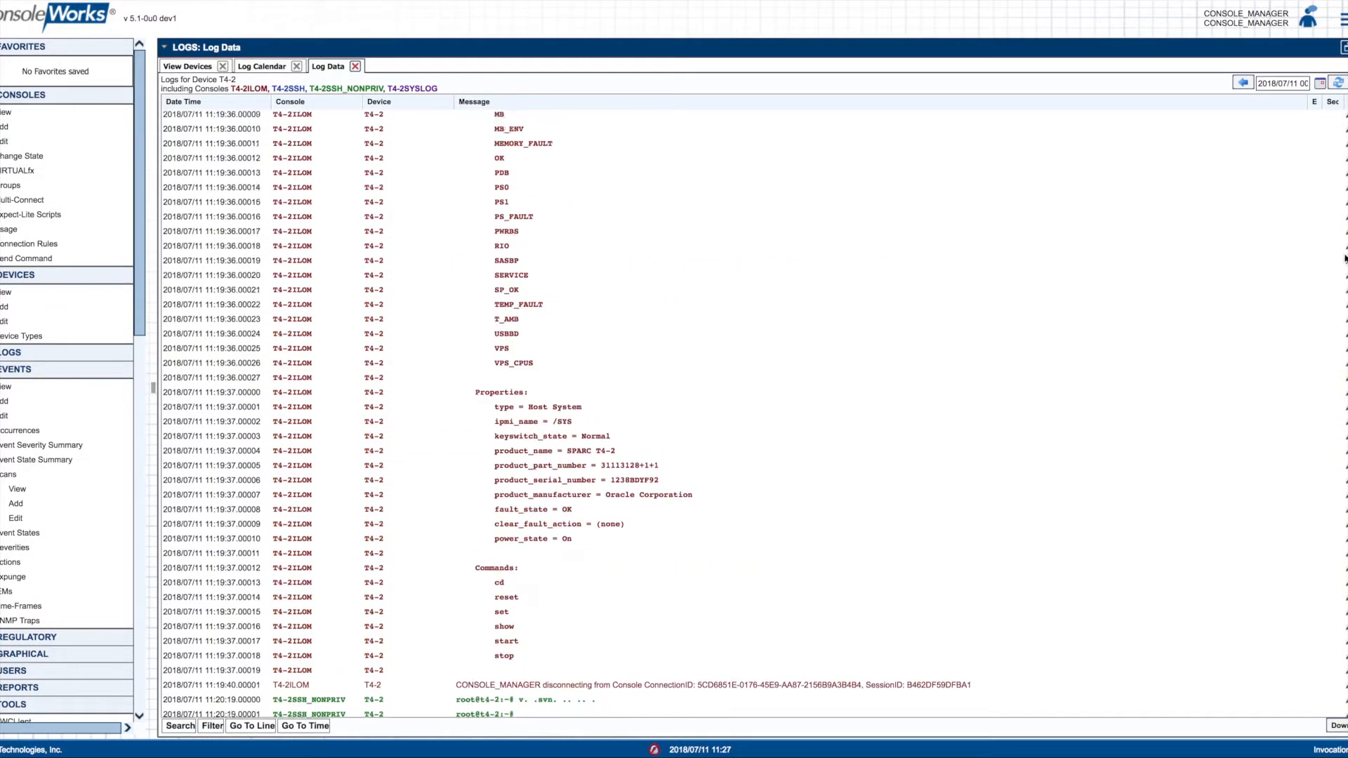
scroll(1337, 166, "up", 1)
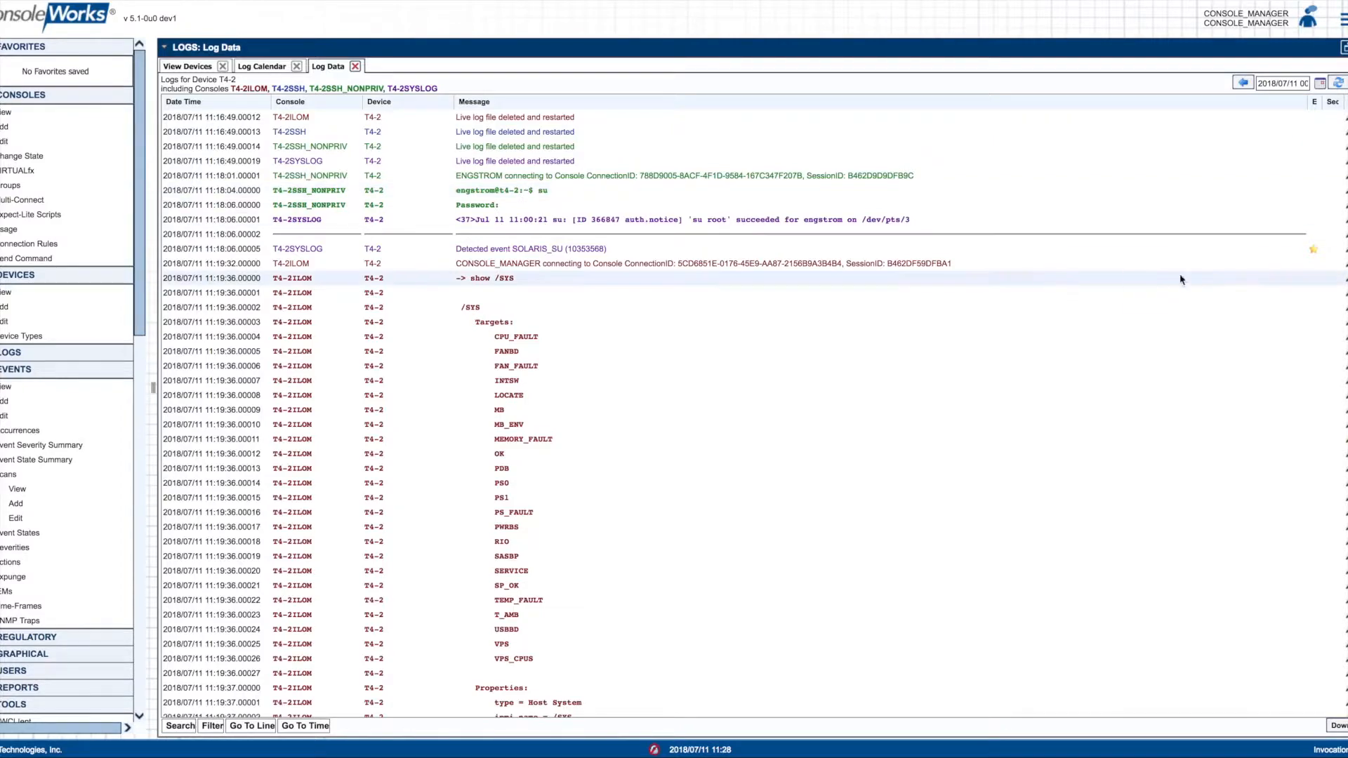
scroll(751, 407, "down", 5)
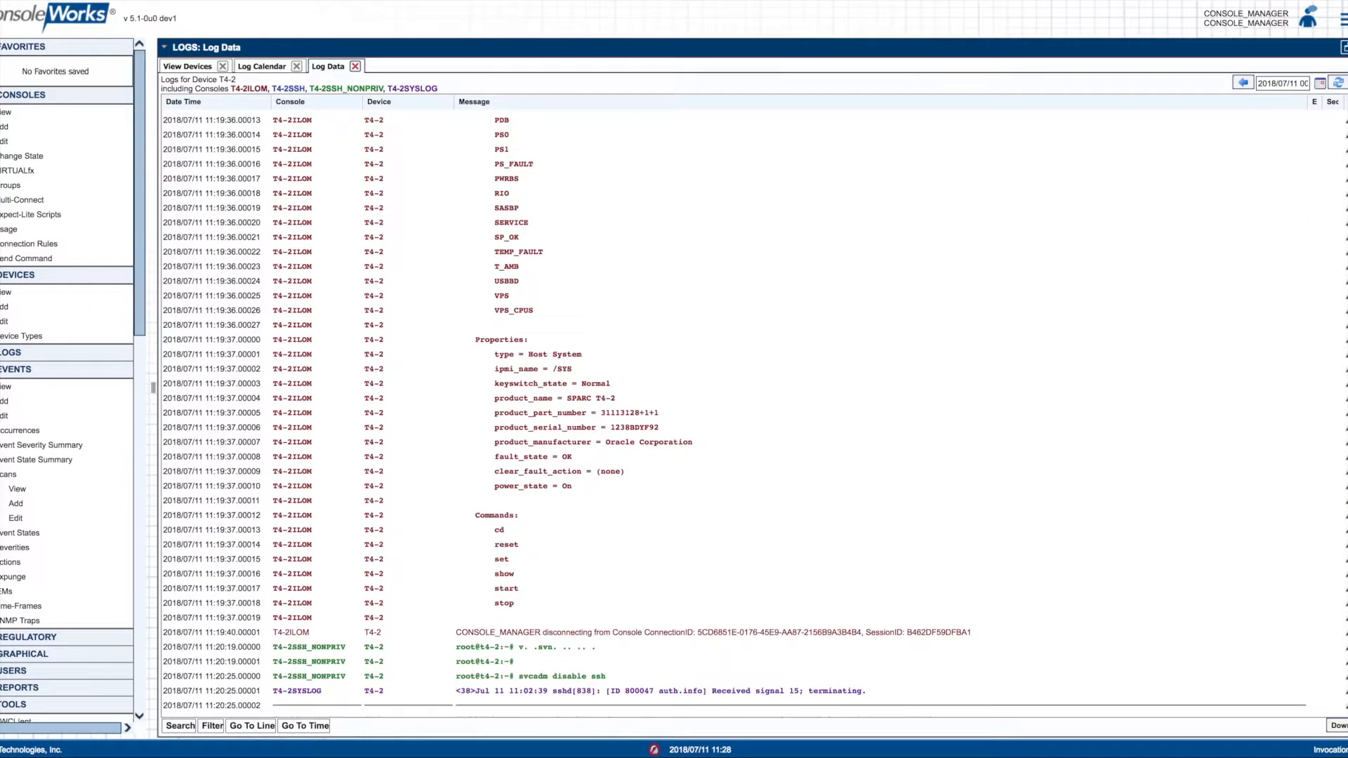
scroll(751, 408, "down", 6)
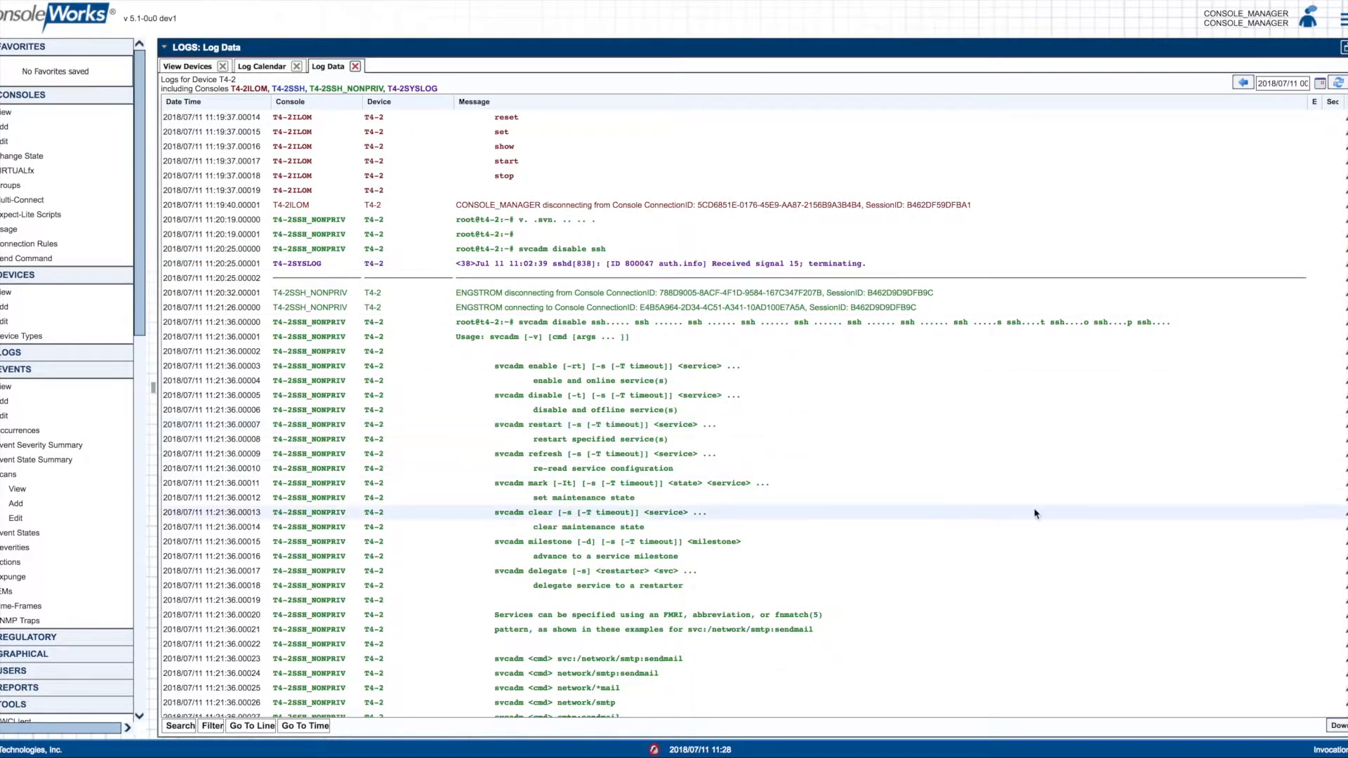
scroll(1342, 472, "down", 5)
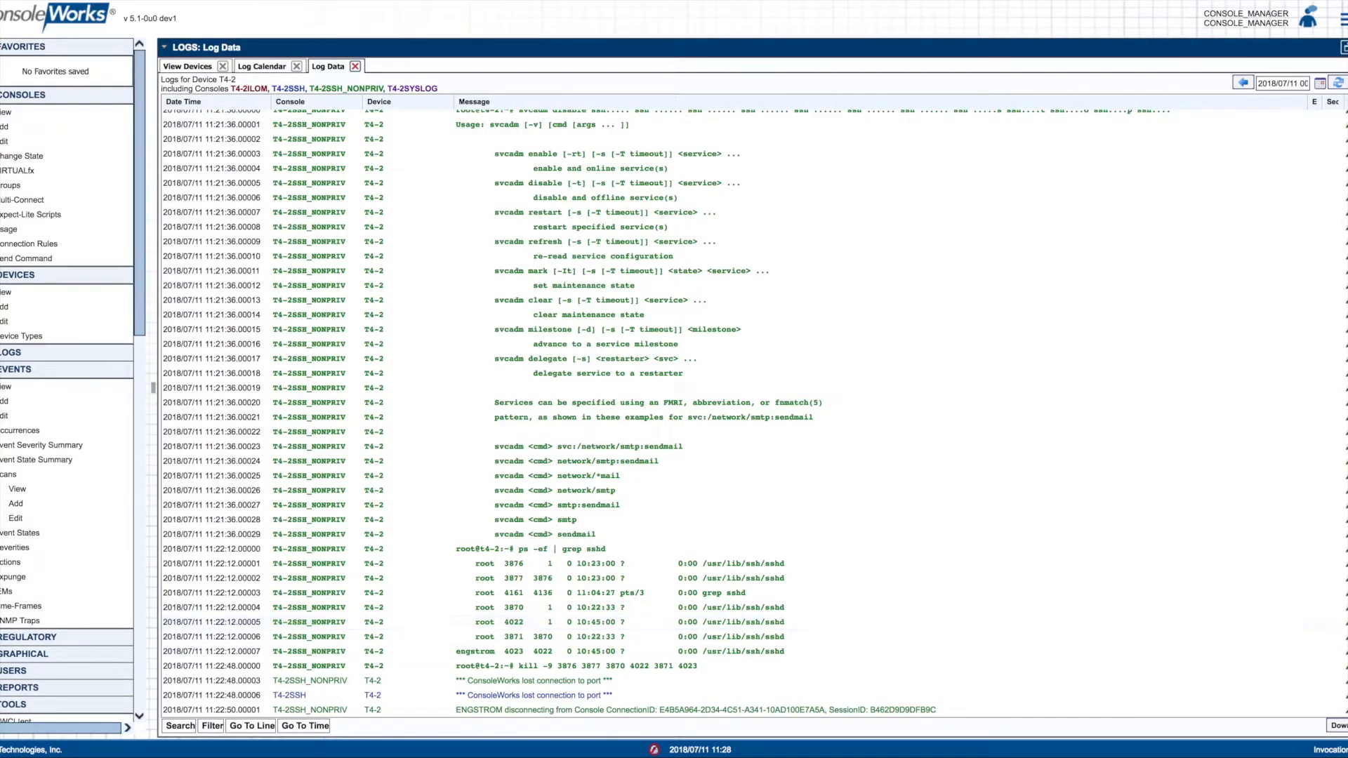
scroll(755, 415, "up", 20)
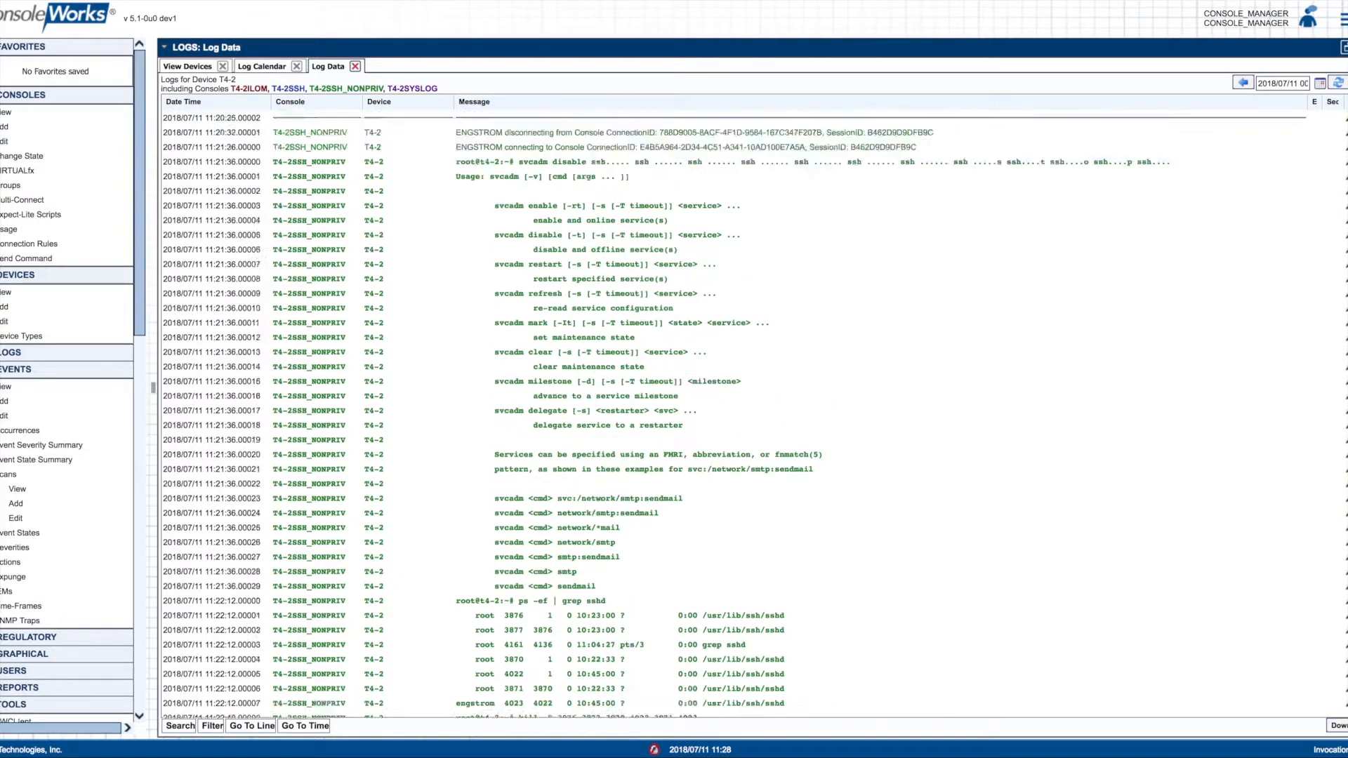
scroll(734, 413, "down", 5)
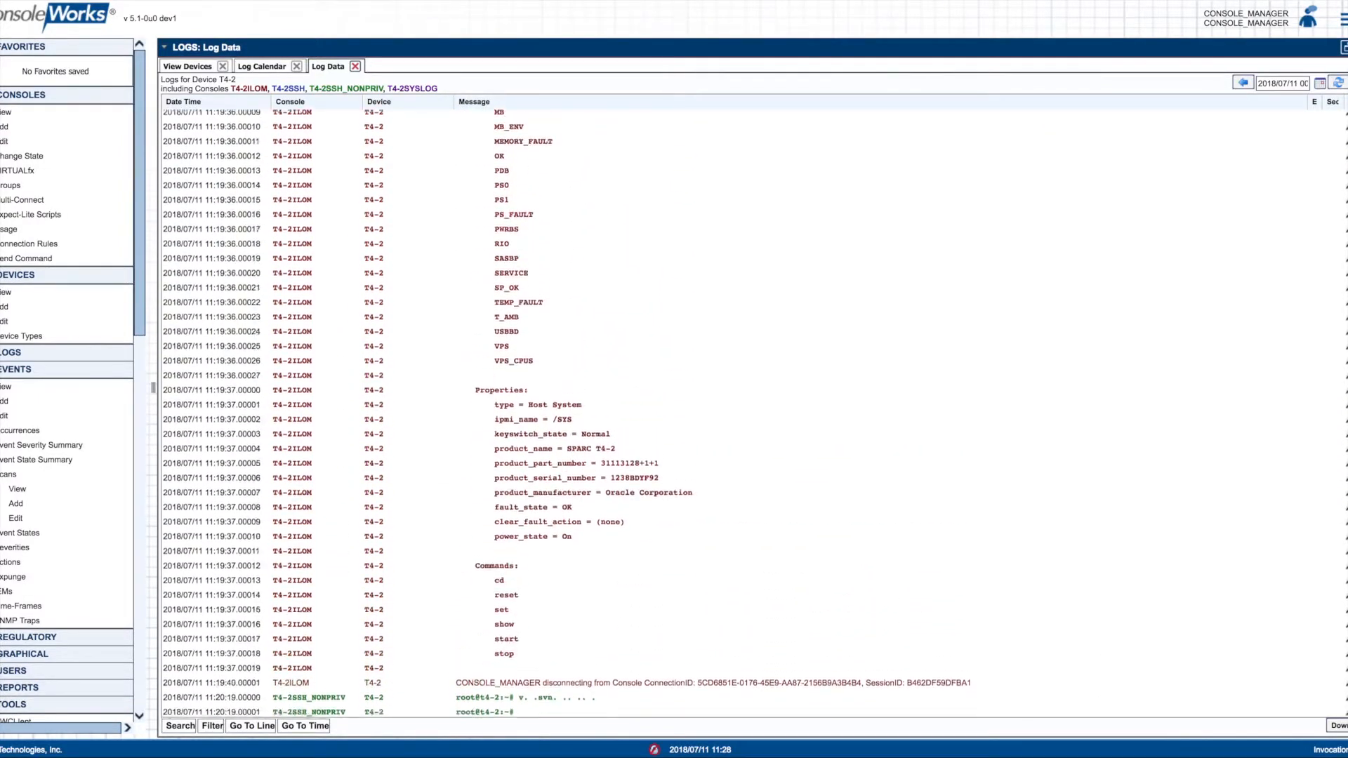
scroll(755, 414, "up", 5)
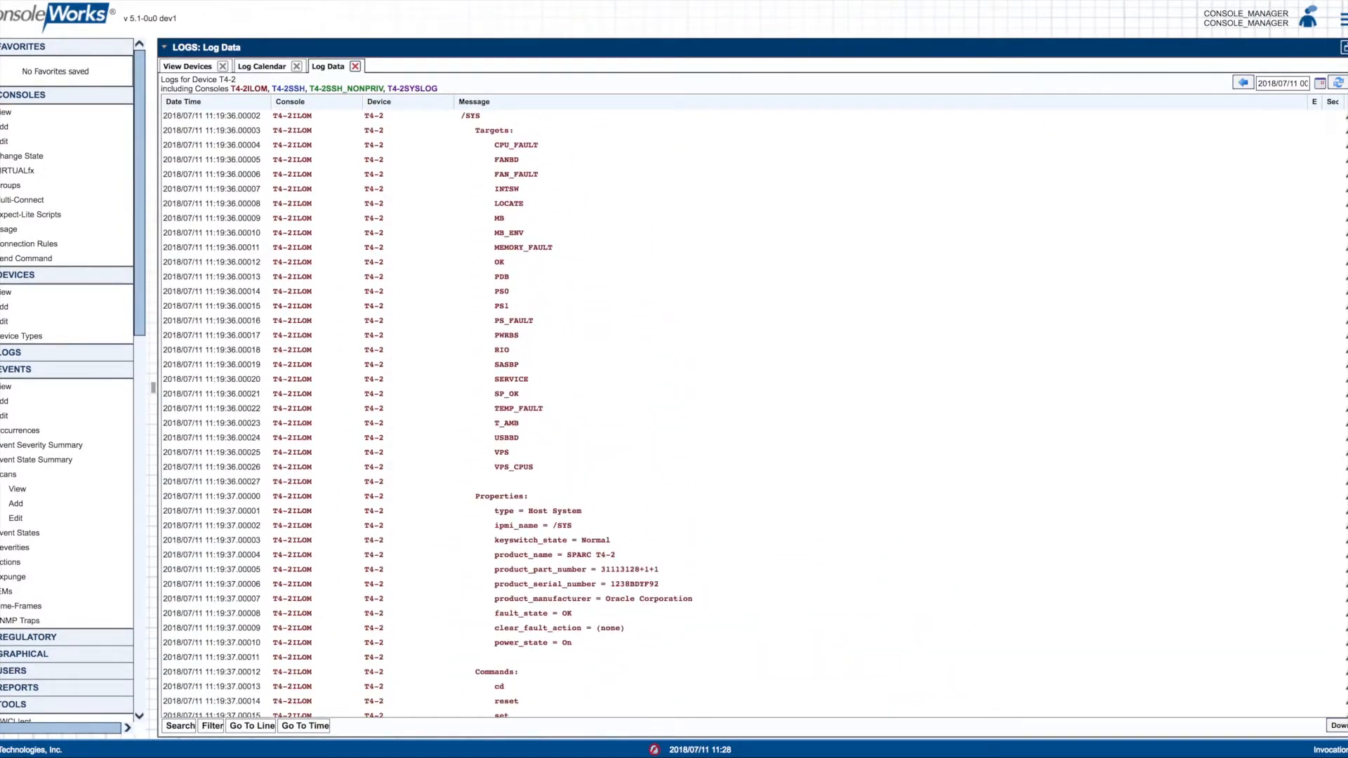
scroll(755, 414, "down", 10)
scroll(755, 415, "down", 5)
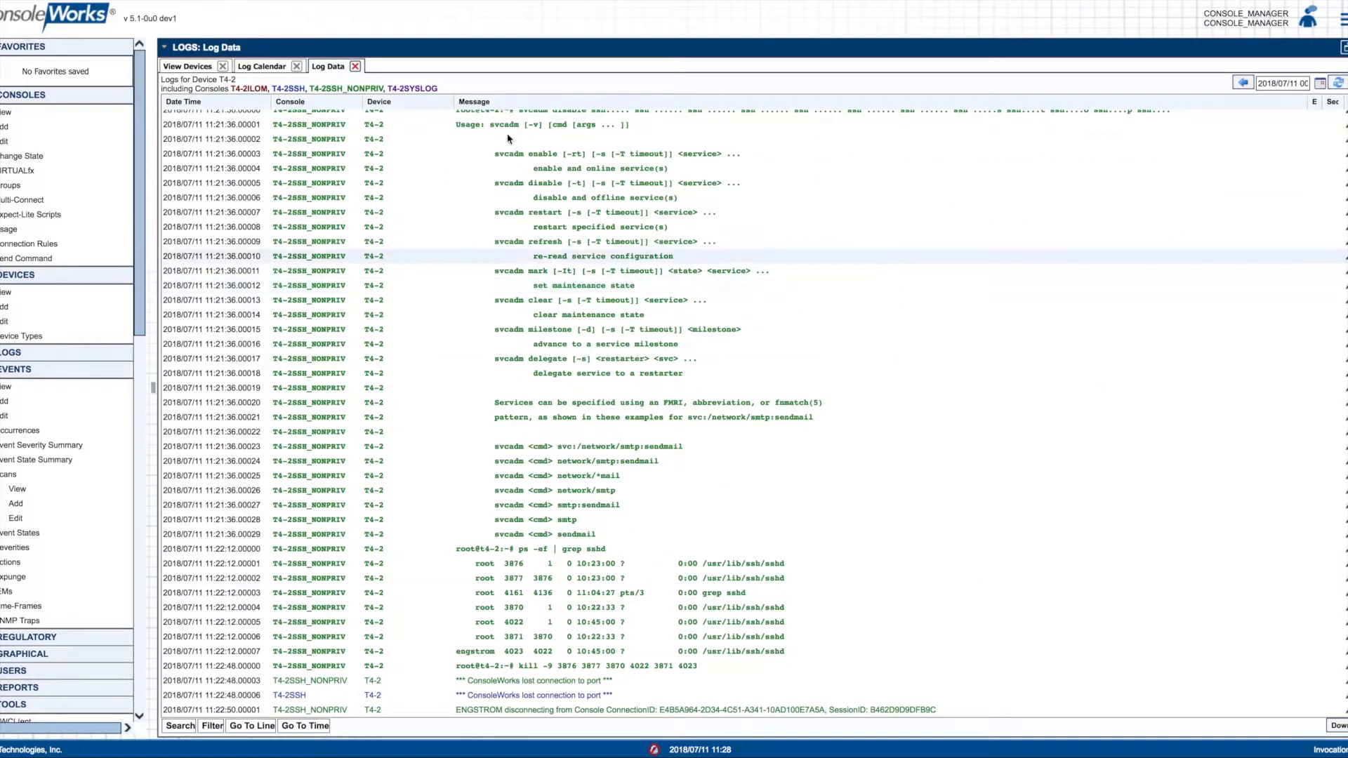
left_click(355, 66)
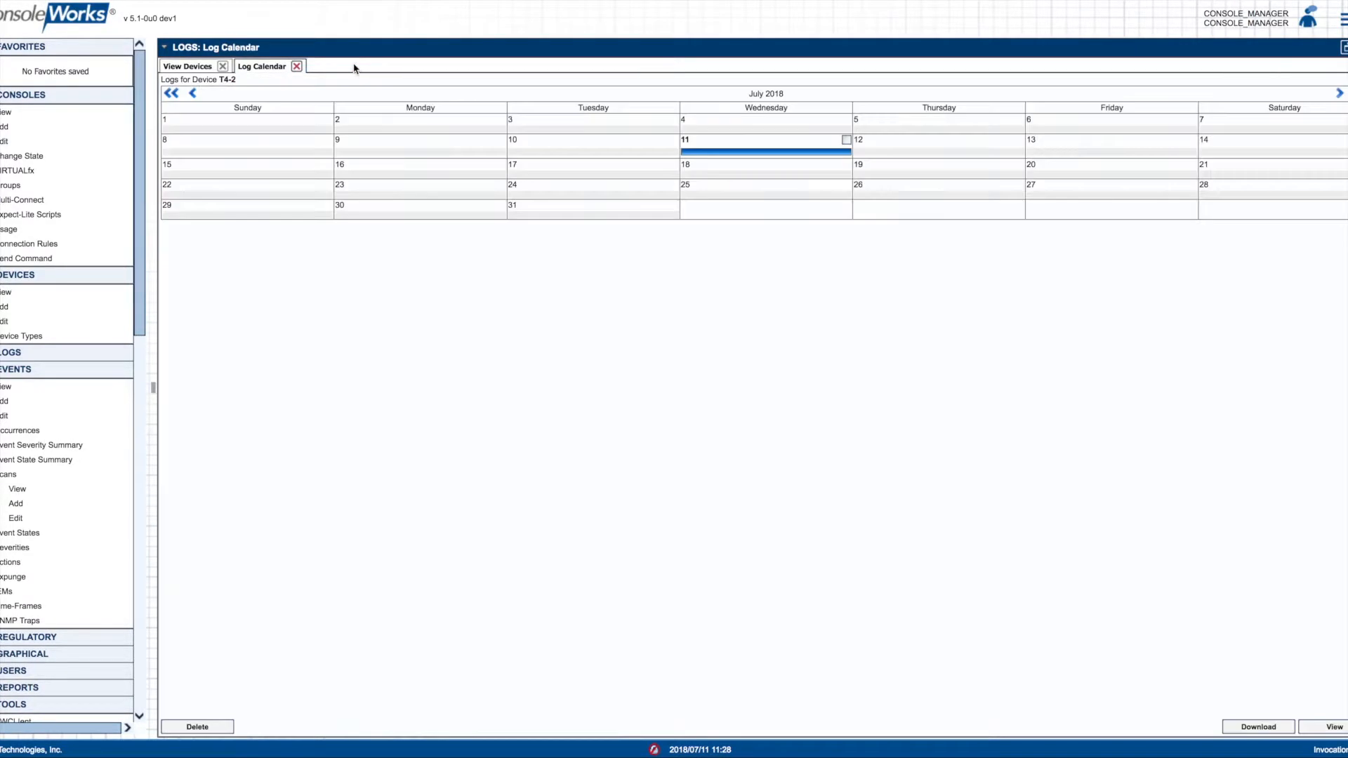
left_click(297, 66)
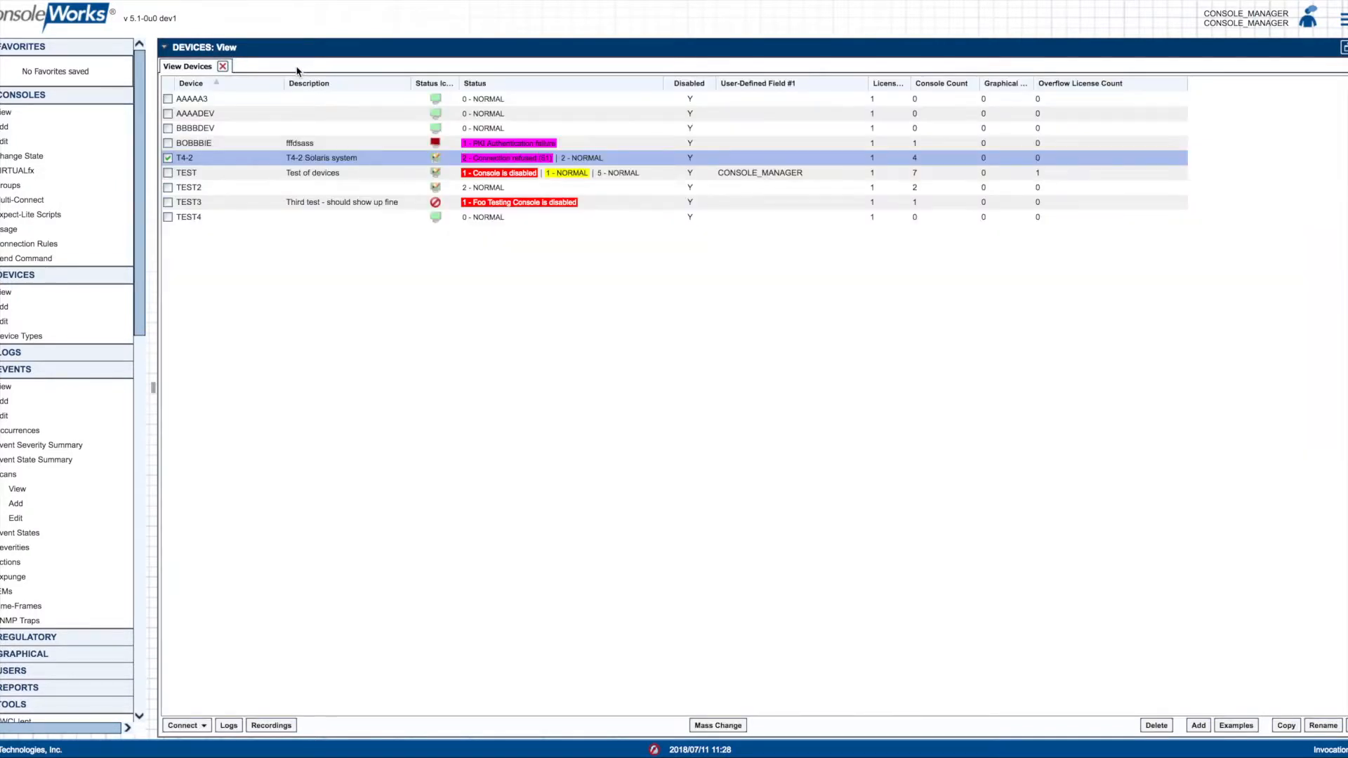
Connect to the T4-2ILOM console of device T4-2 and move its terminal window over the middle of the page.
right_click(225, 164)
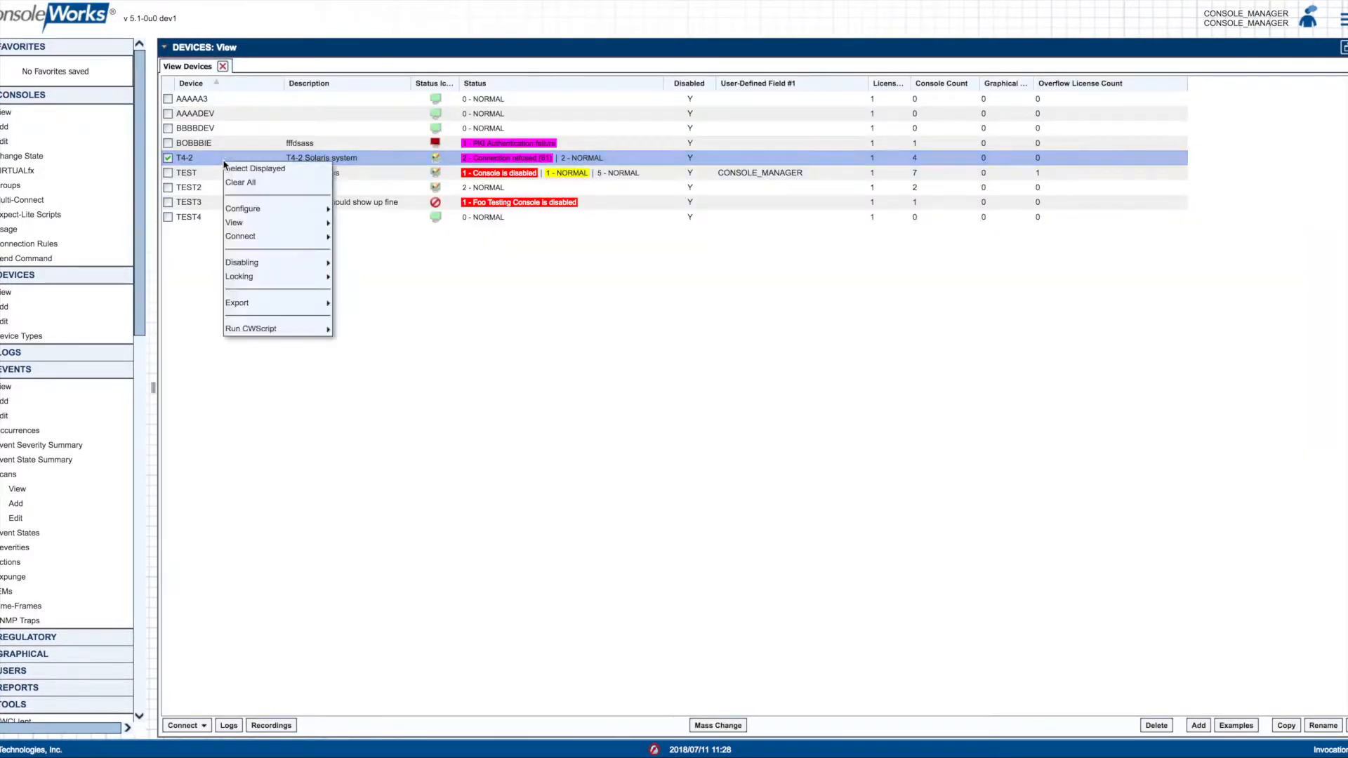
mouse_move(278, 239)
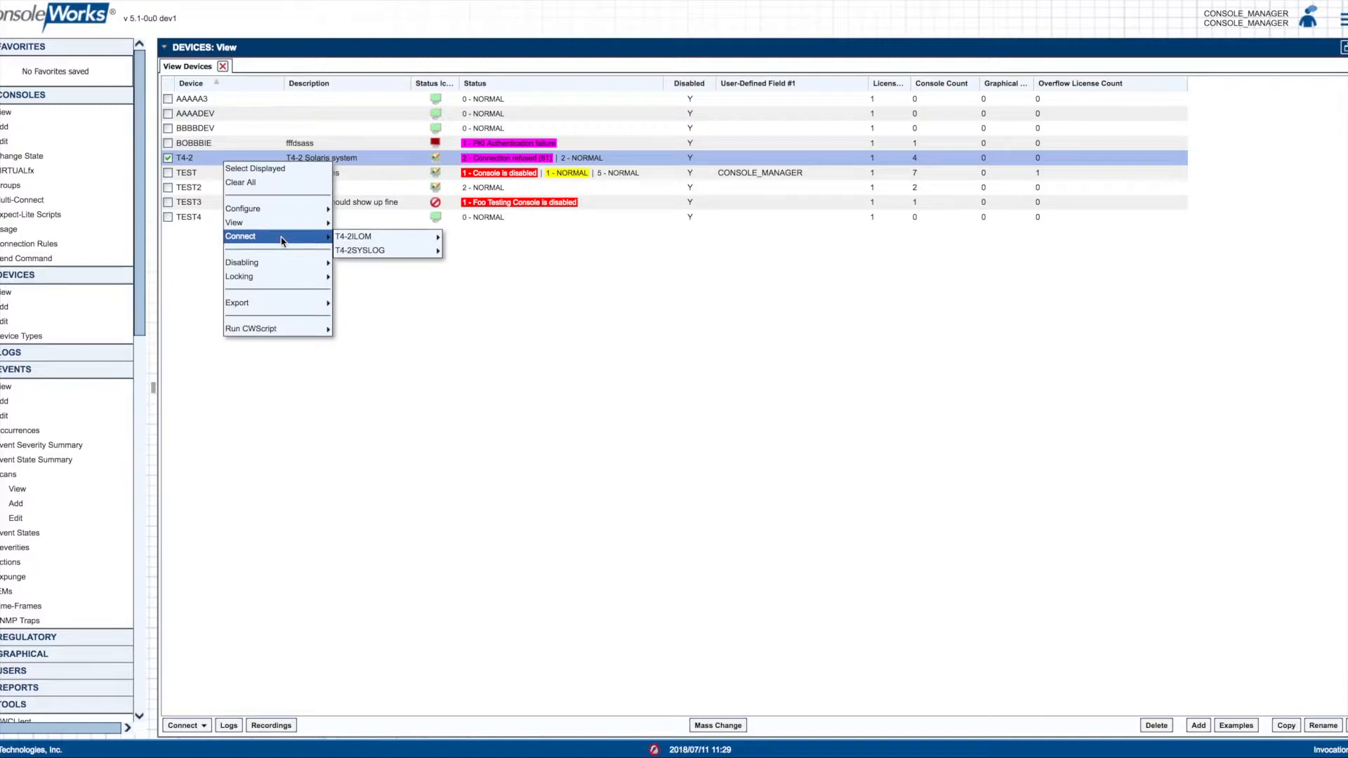
mouse_move(356, 242)
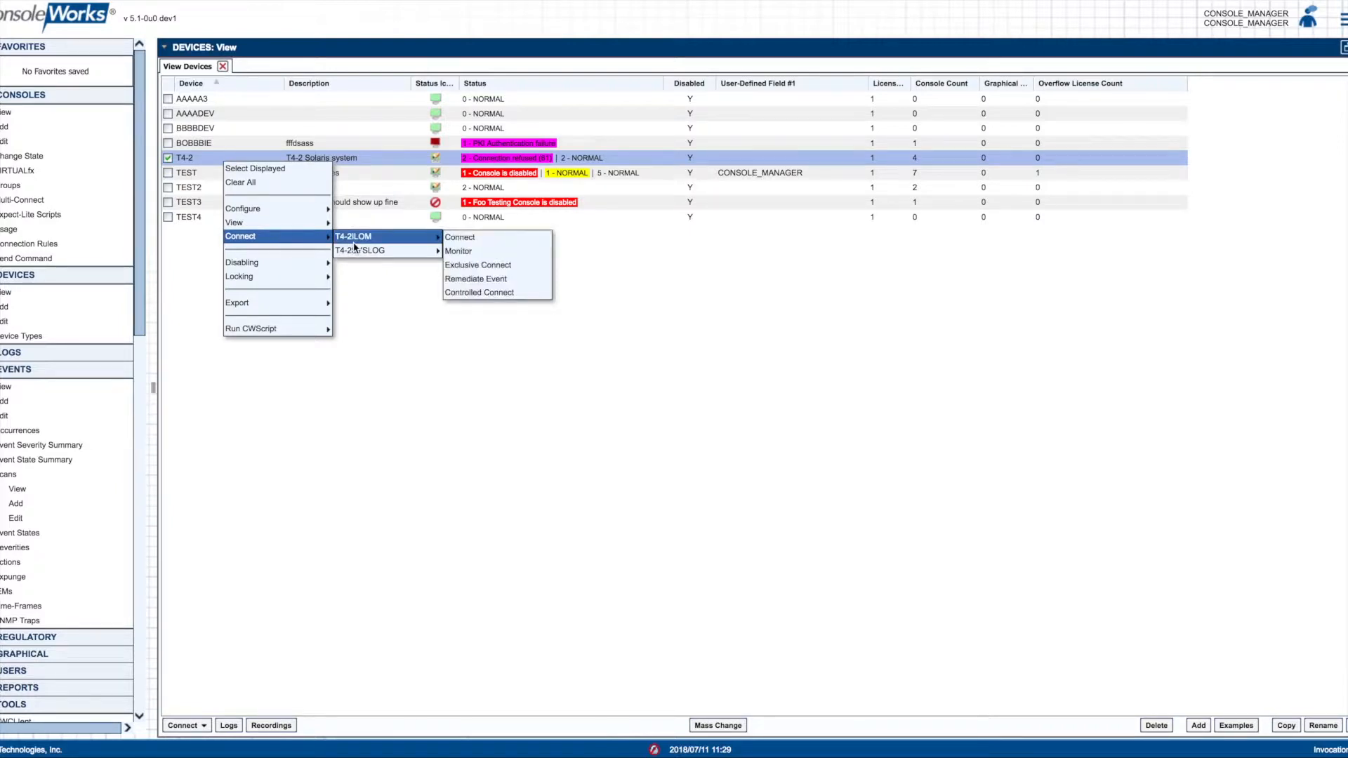
left_click(468, 241)
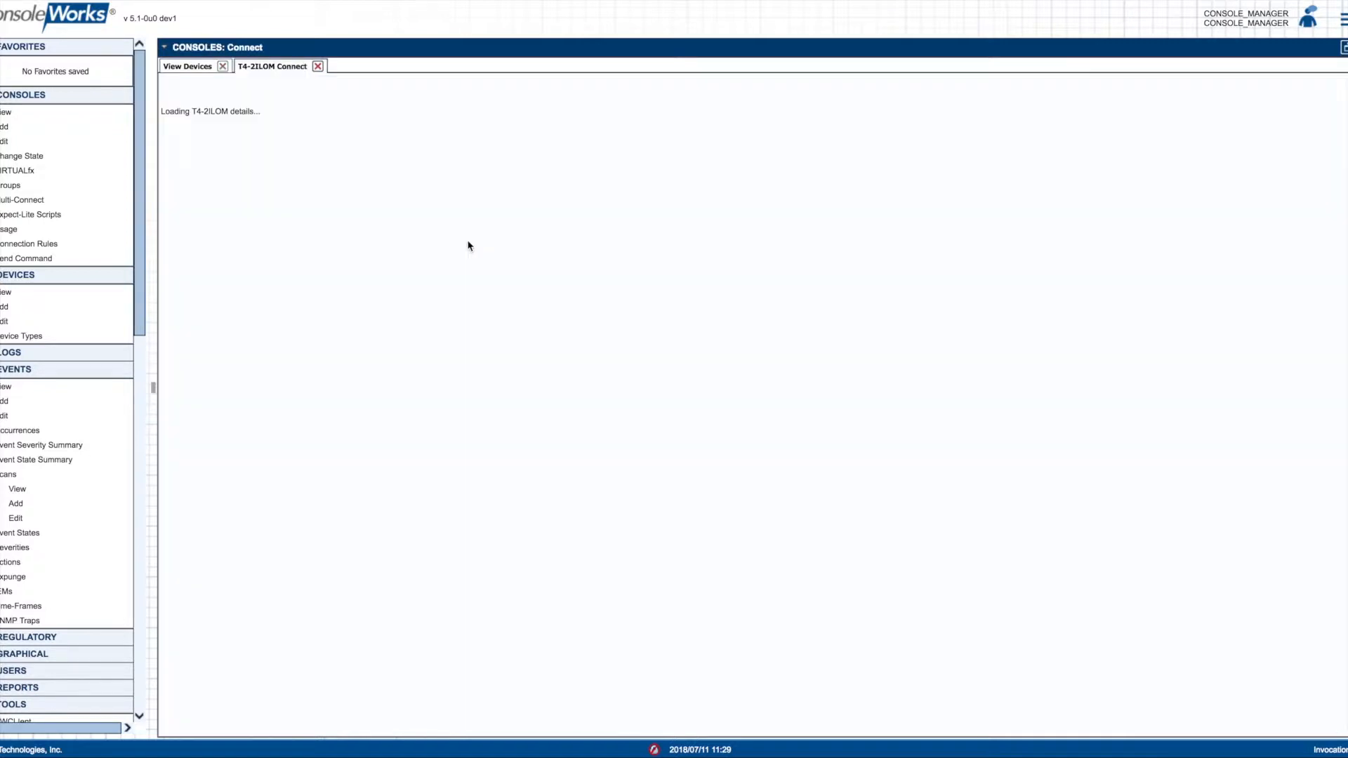
left_click_drag(320, 0, 697, 202)
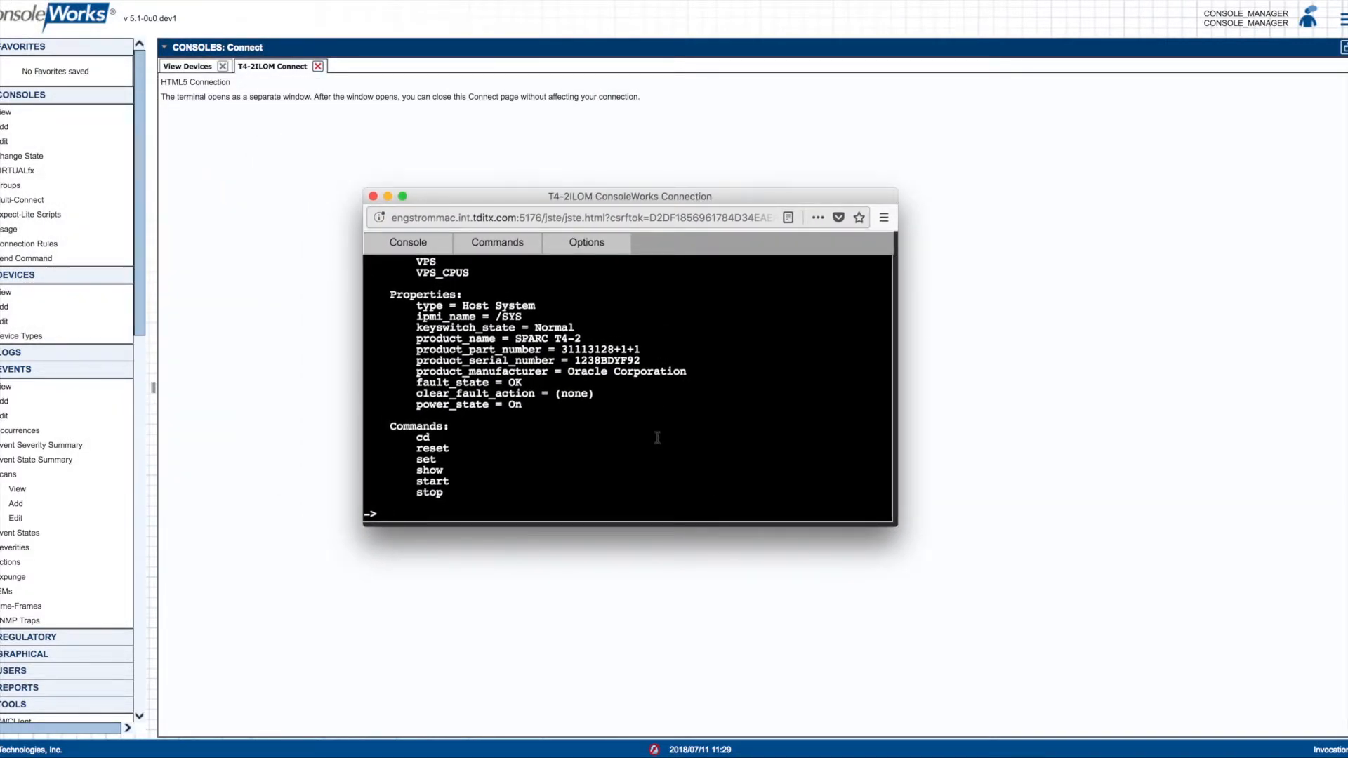
Start the serial console with "start /SP/console" in the ILOM terminal and answer y to the confirmation.
type("start /SP/console")
key("Return")
type("y")
key("Return")
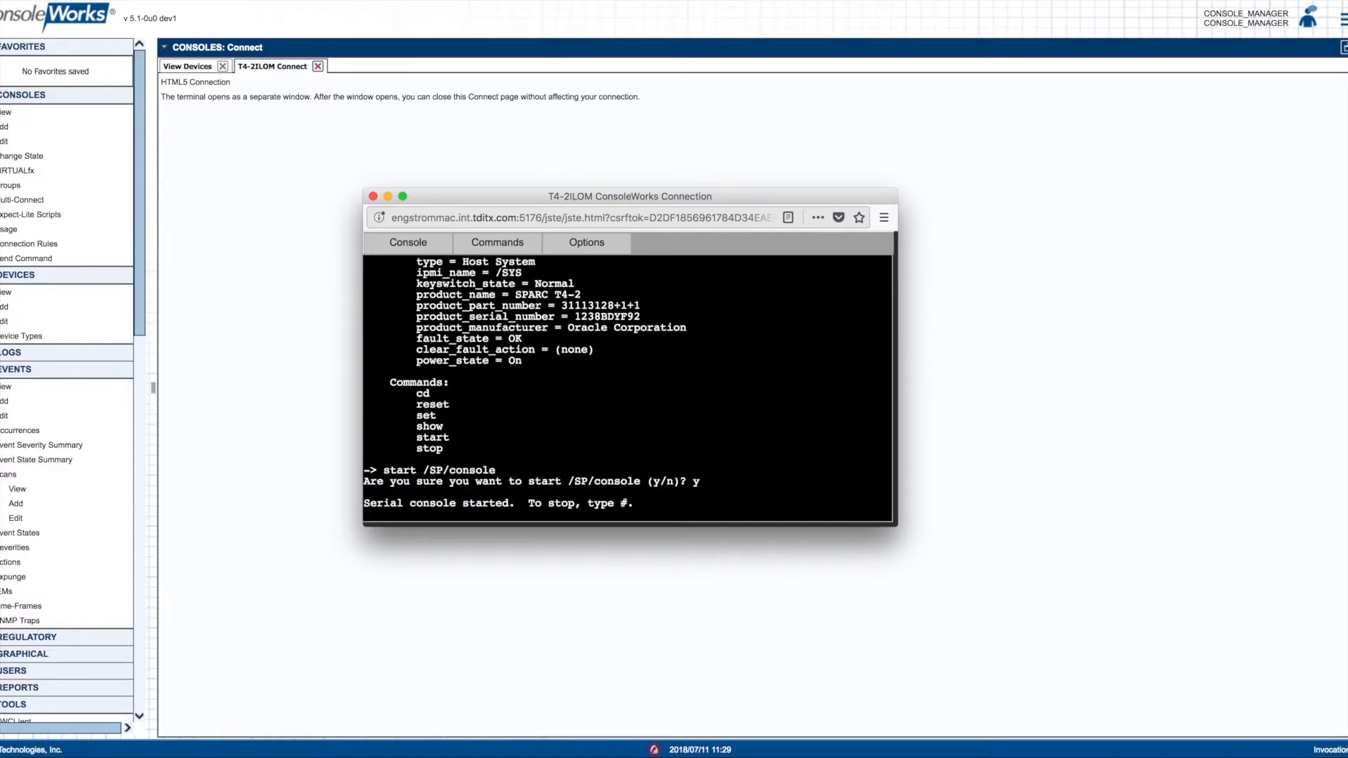
Log in at the T4-2 serial console prompt as root with the account password.
key("Return")
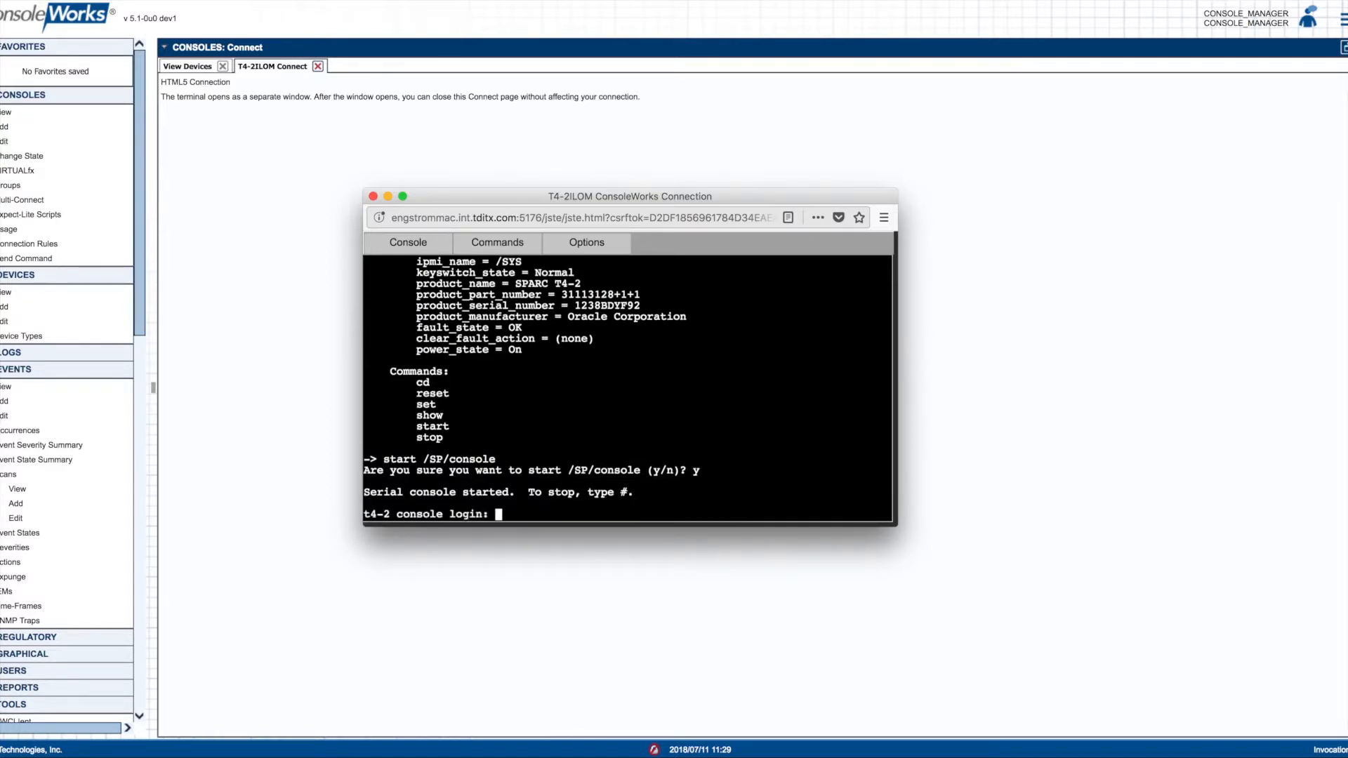
type("root")
key("Return")
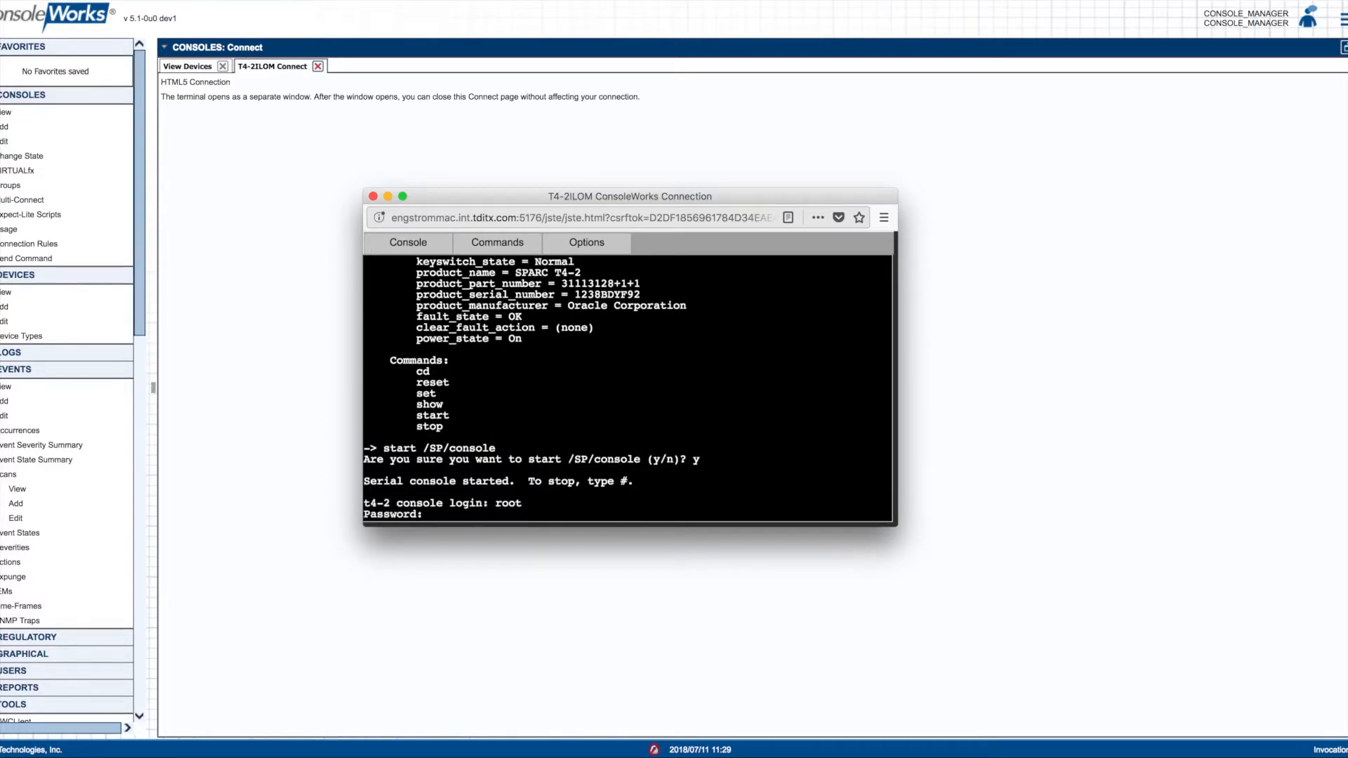
key("Return")
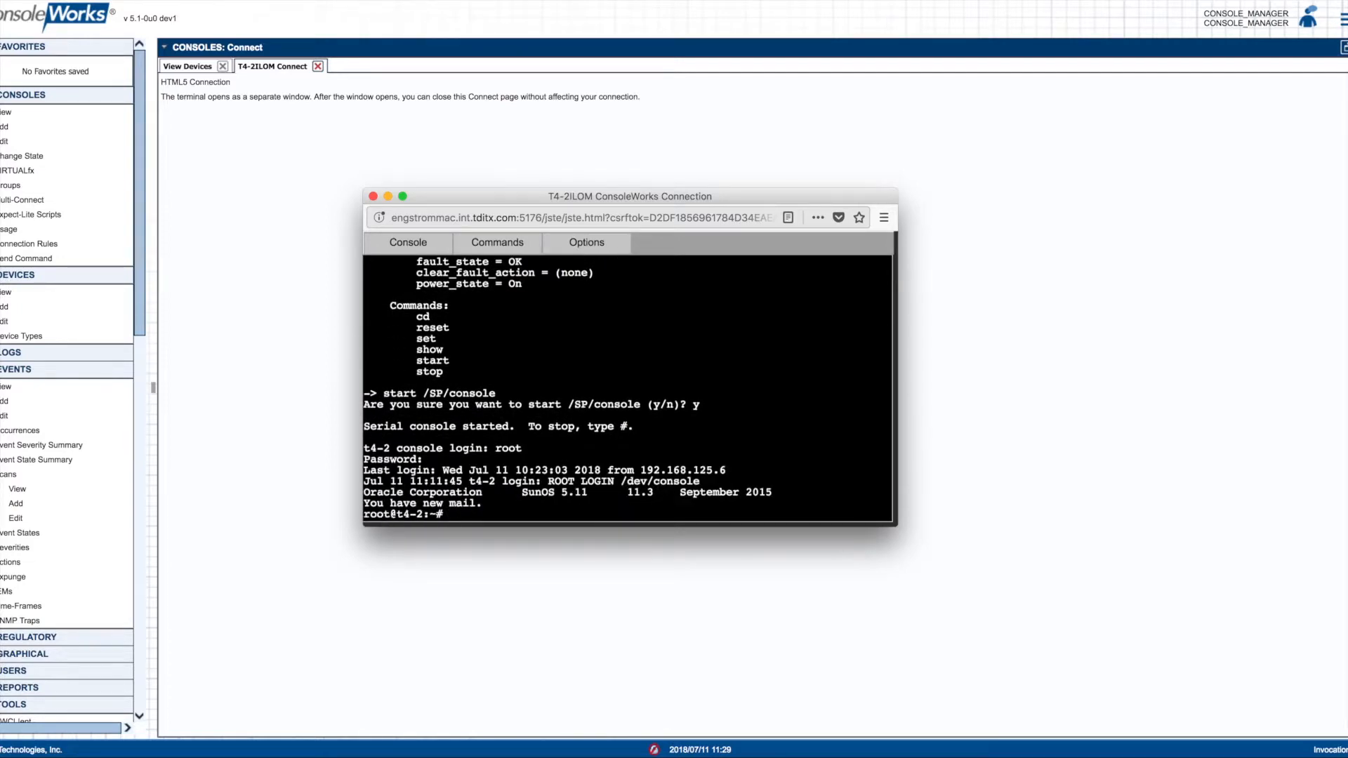
Enable the SSH service with "svcadm enable ssh" and check for its daemon with "ps -ef | grep sshd".
type("svcadm enable ssh")
key("Return")
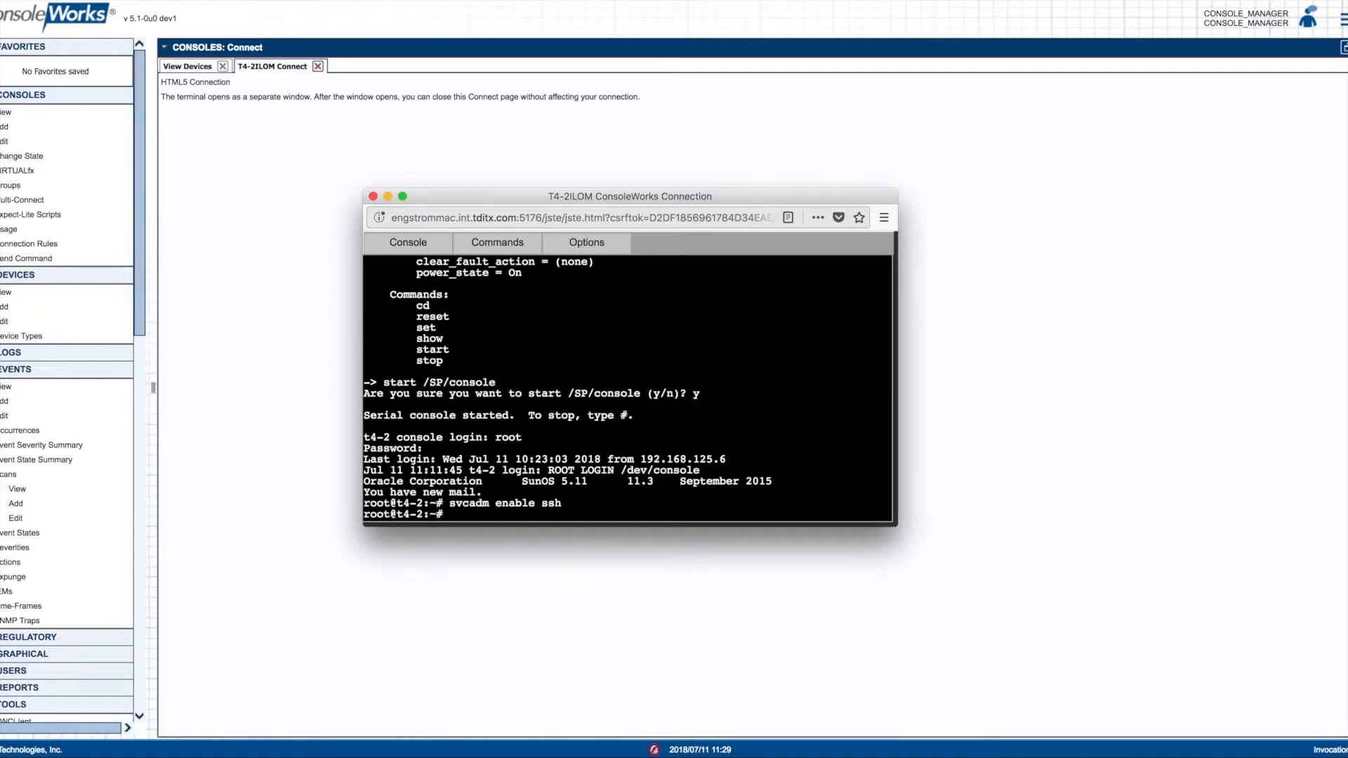
type("ps -ef | grep sshd")
key("Return")
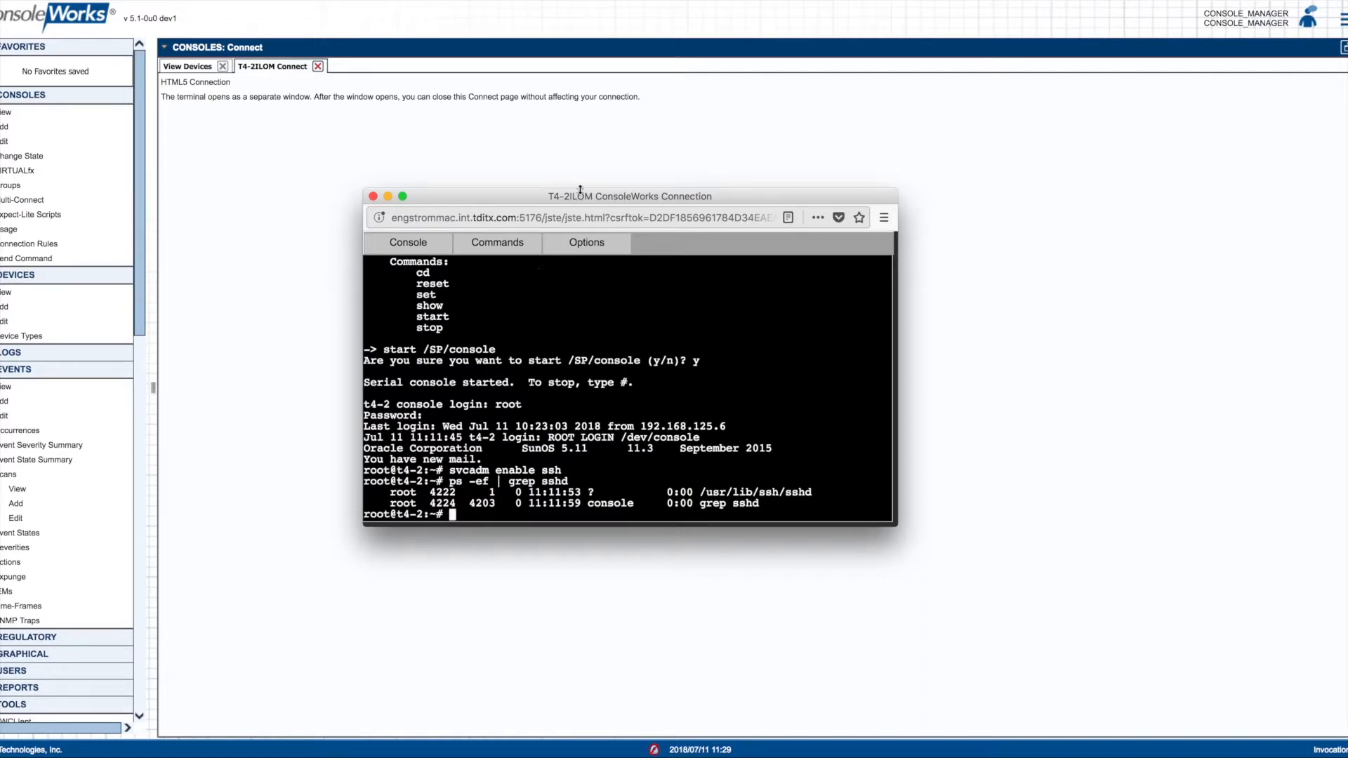
Close the T4-2ILOM terminal window and its Connect page, and check the T4-2 device's status in the device list.
left_click(372, 196)
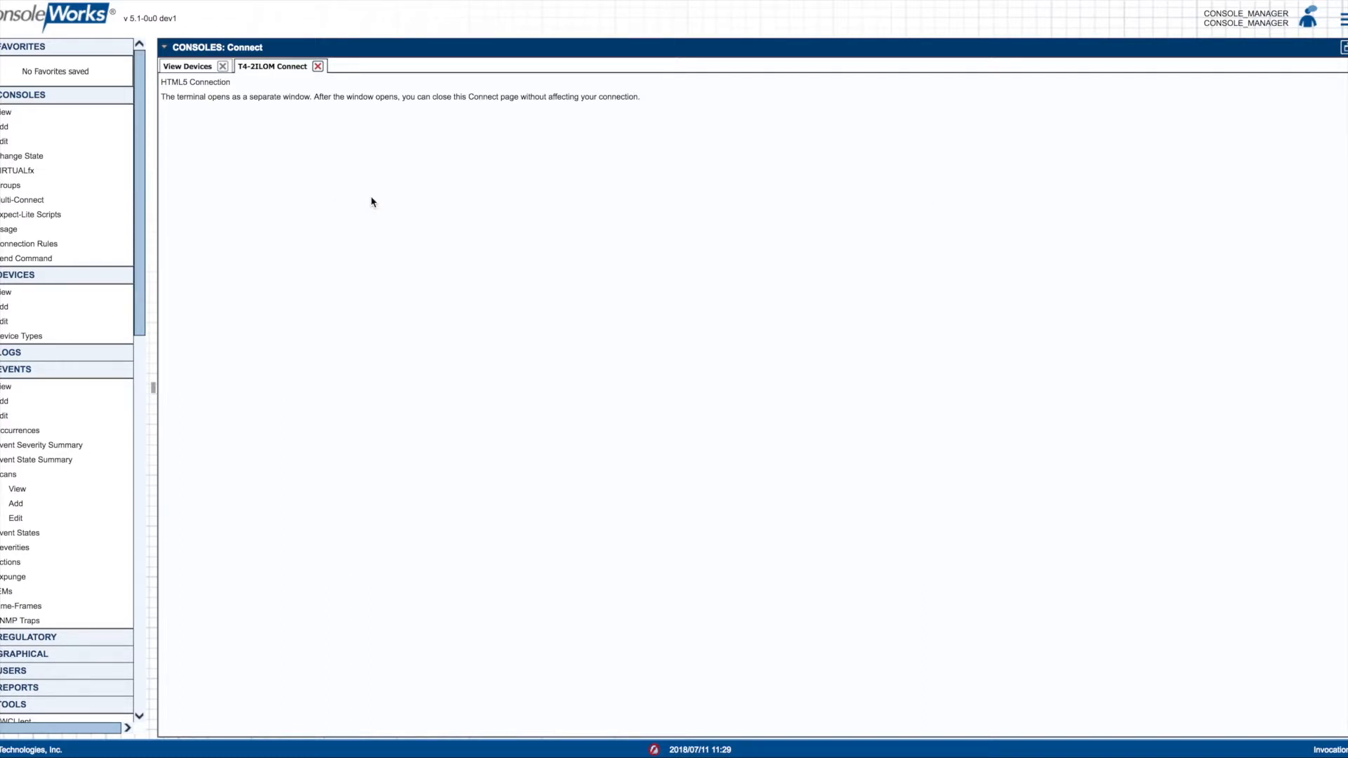
left_click(318, 66)
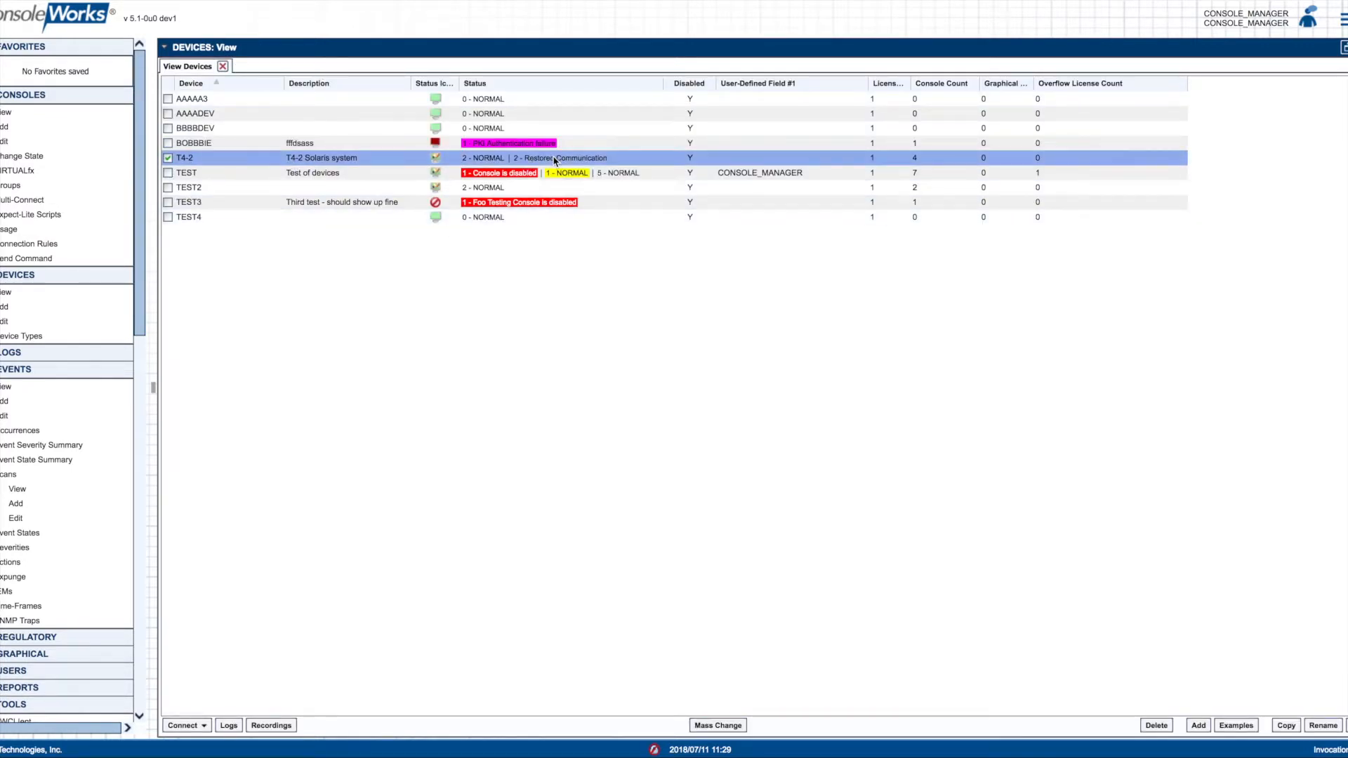
mouse_move(509, 159)
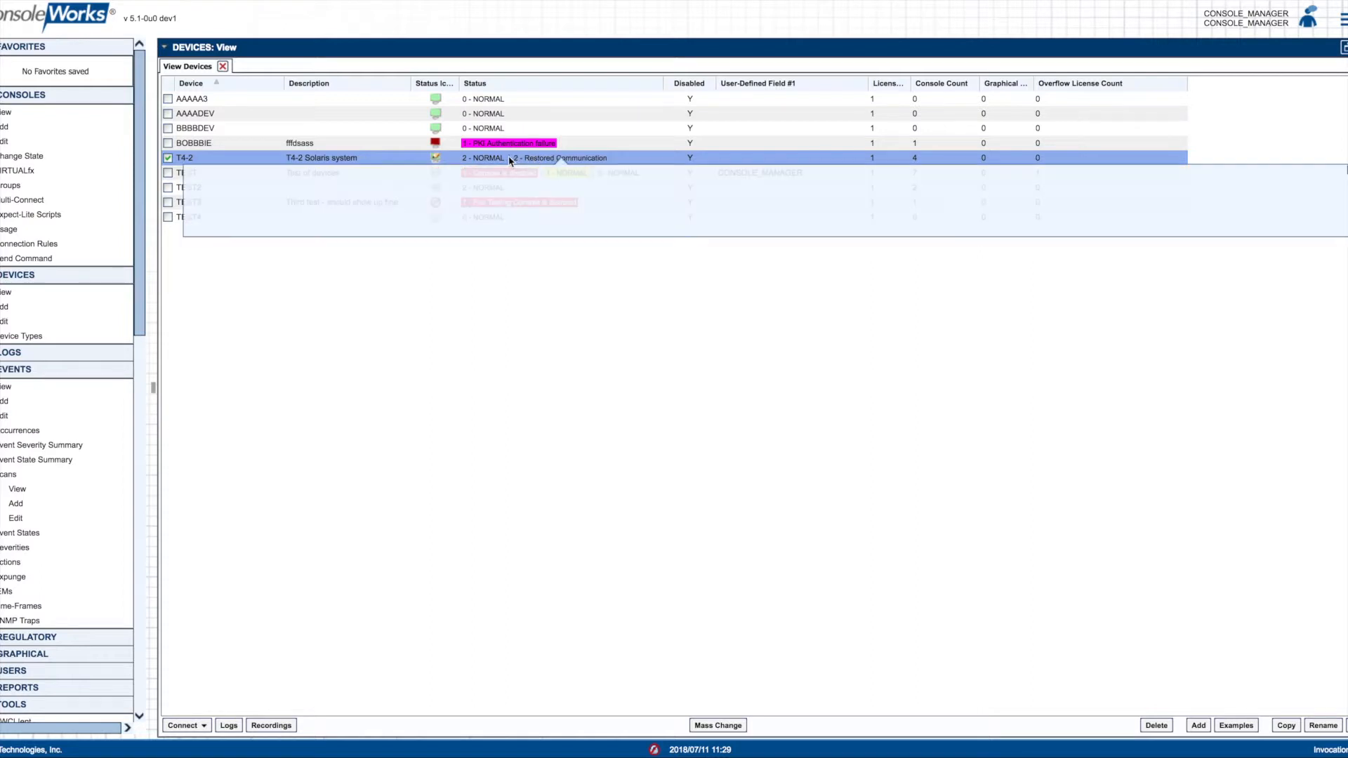